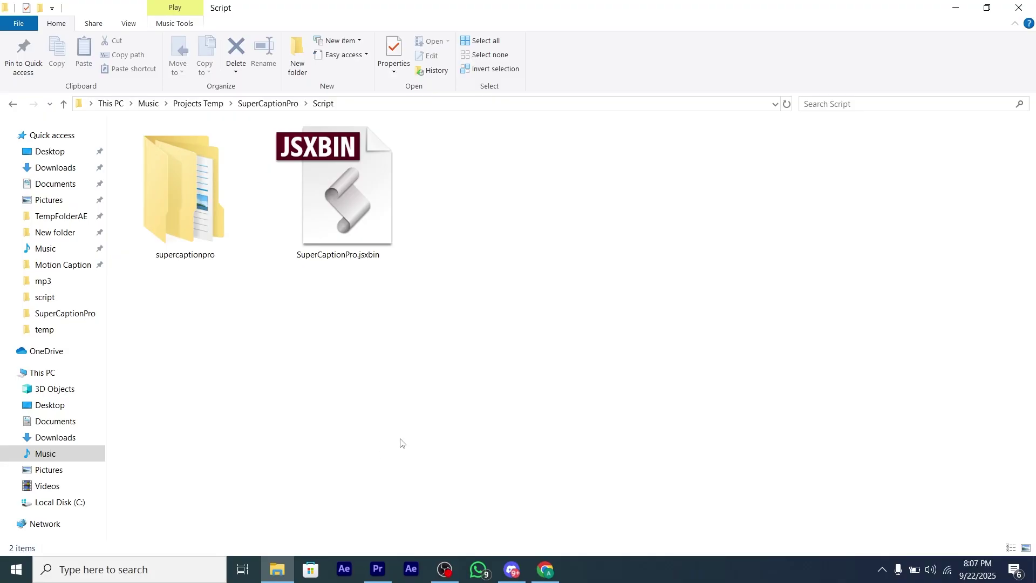
Cut SuperCaptionPro.jsxbin out of the Script folder.
{"action": "left_click_drag", "start_coordinate": [607, 340], "coordinate": [335, 226]}
{"action": "left_click", "coordinate": [344, 200]}
{"action": "key", "text": "ctrl+x"}
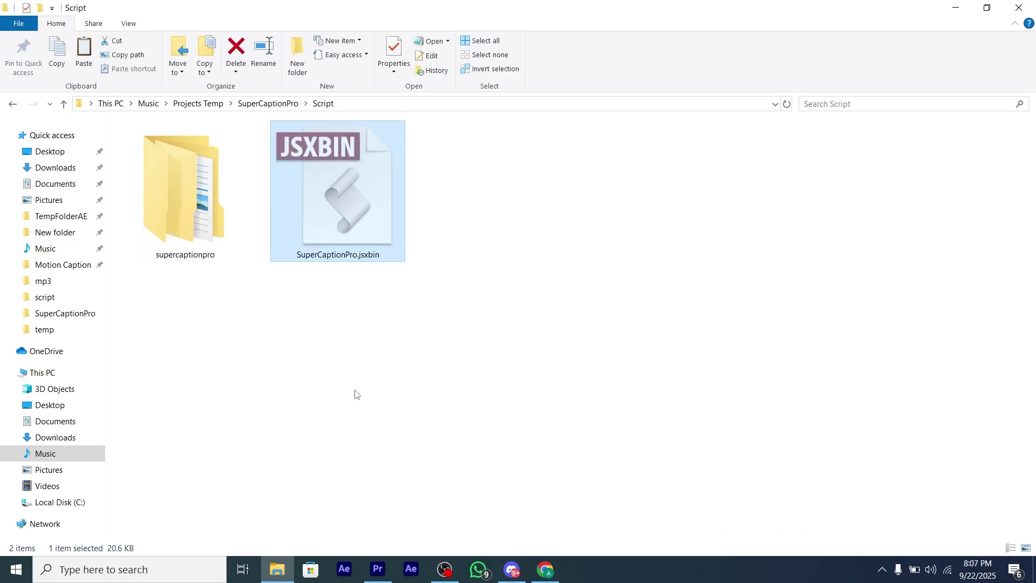
Navigate to C:\Program Files\Adobe\Adobe After Effects 2023\Support Files\Scripts\ScriptUI Panels.
{"action": "left_click", "coordinate": [75, 372]}
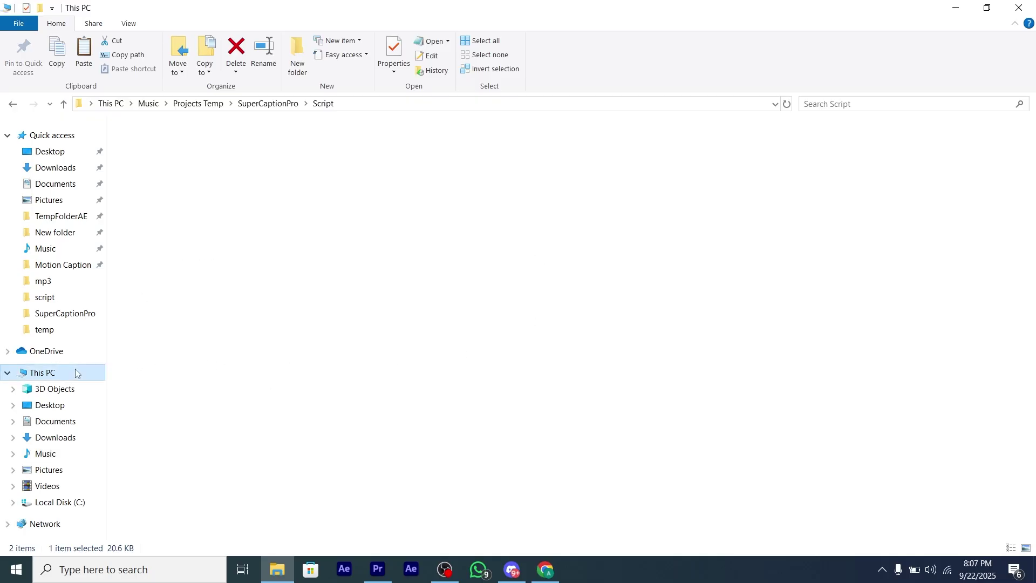
{"action": "double_click", "coordinate": [227, 259]}
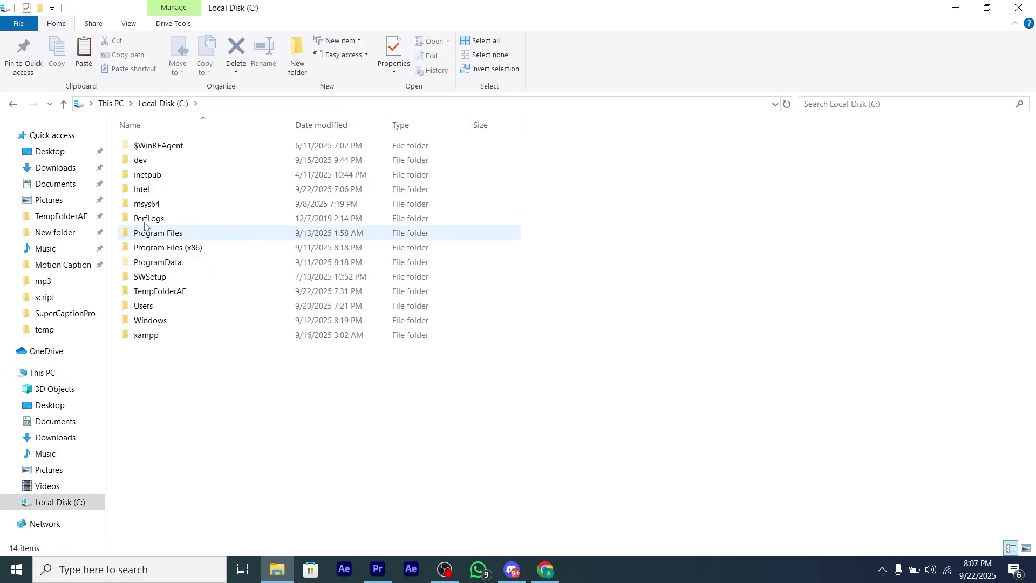
{"action": "double_click", "coordinate": [199, 234]}
{"action": "left_click", "coordinate": [204, 149]}
{"action": "double_click", "coordinate": [204, 145]}
{"action": "double_click", "coordinate": [212, 196]}
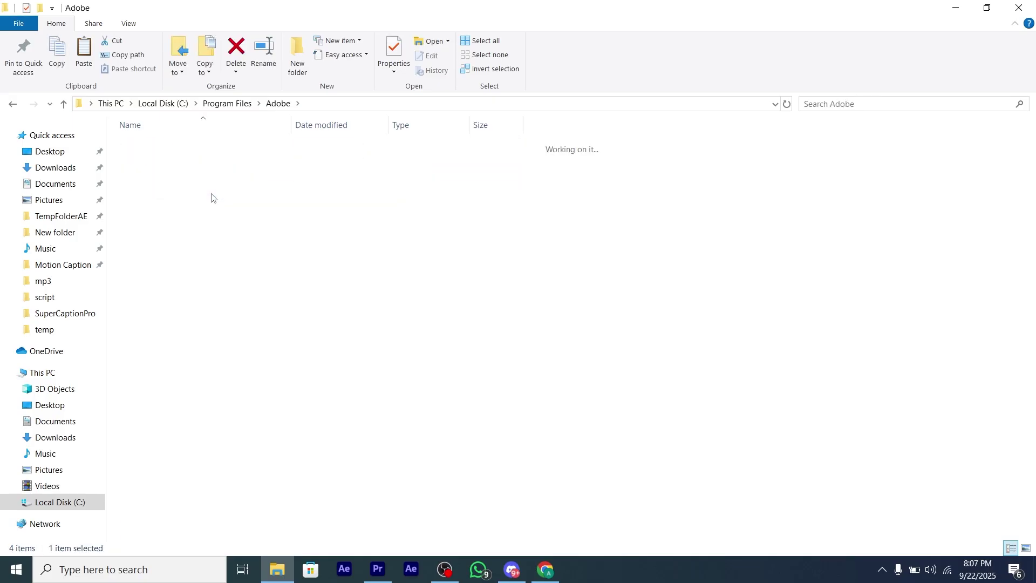
{"action": "left_click", "coordinate": [250, 150]}
{"action": "double_click", "coordinate": [250, 150]}
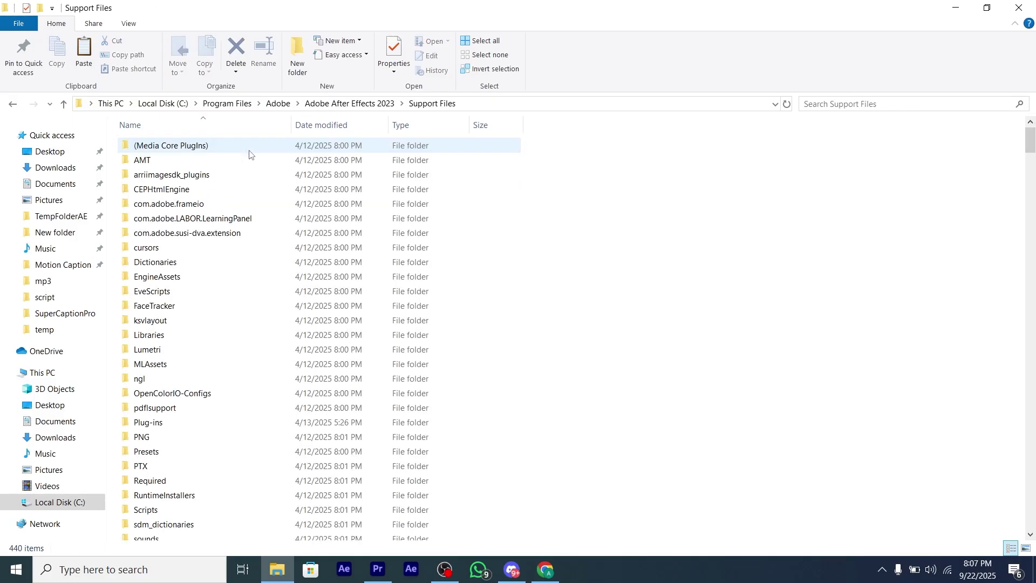
{"action": "left_click", "coordinate": [203, 509]}
{"action": "double_click", "coordinate": [203, 509]}
{"action": "left_click", "coordinate": [215, 177]}
{"action": "double_click", "coordinate": [215, 177]}
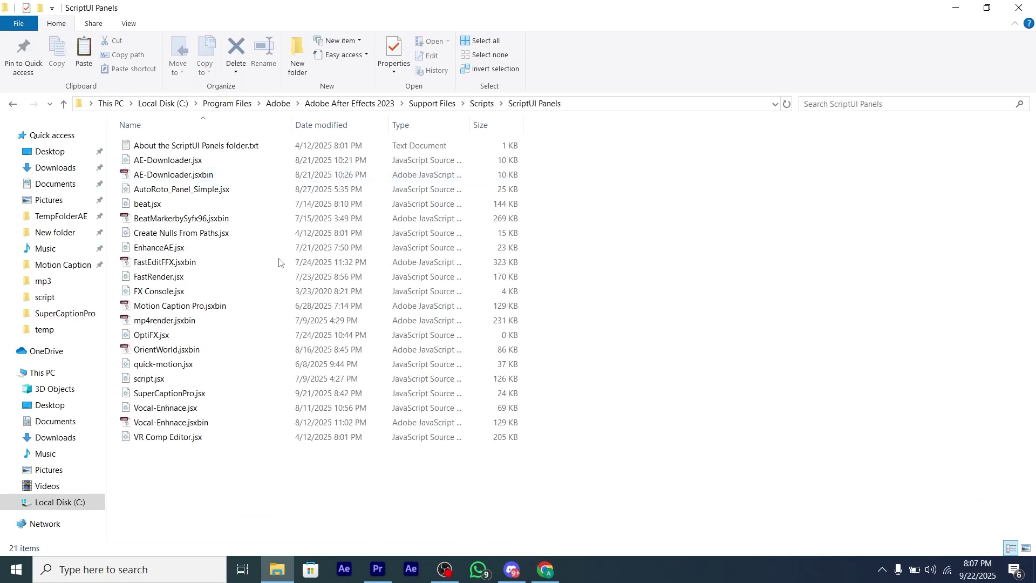
Paste SuperCaptionPro.jsxbin into ScriptUI Panels and refresh the listing.
{"action": "right_click", "coordinate": [582, 274]}
{"action": "left_click", "coordinate": [610, 364]}
{"action": "right_click", "coordinate": [616, 399]}
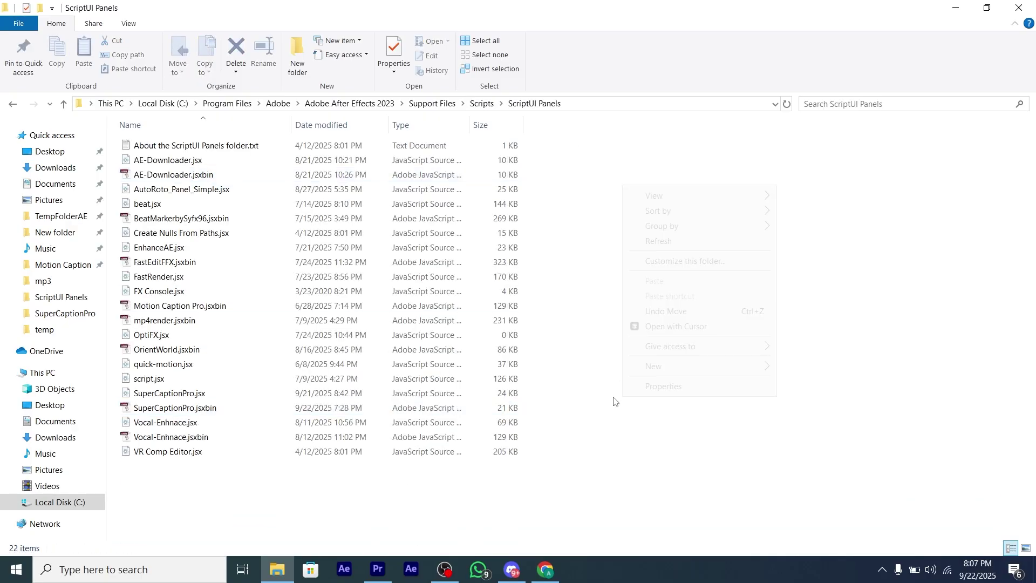
{"action": "left_click", "coordinate": [665, 248]}
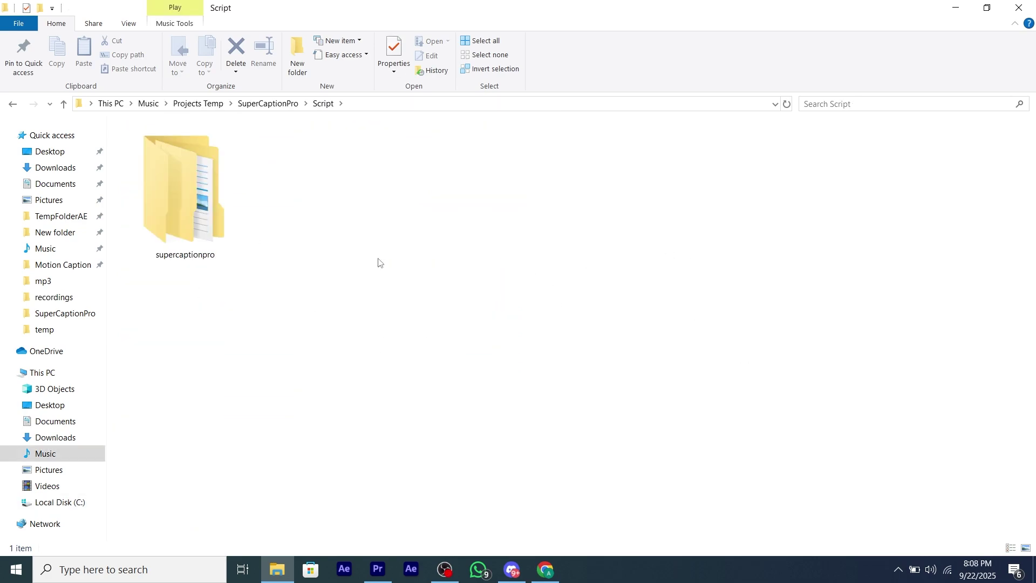
Move the supercaptionpro folder onto the desktop, place it among the icons, and open it.
{"action": "right_click", "coordinate": [378, 261]}
{"action": "left_click", "coordinate": [435, 315]}
{"action": "left_click_drag", "start_coordinate": [388, 323], "coordinate": [184, 228]}
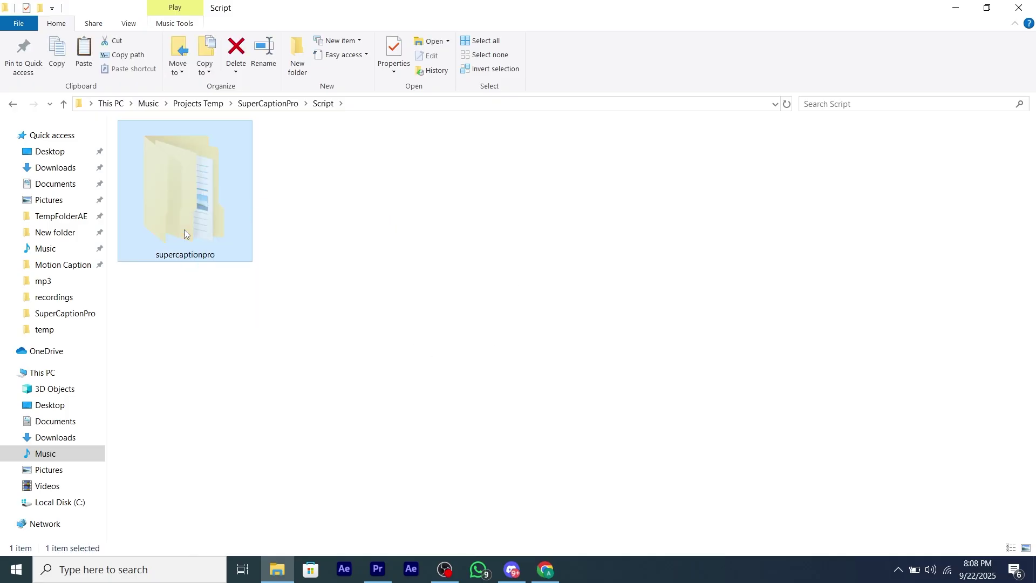
{"action": "key", "text": "super+d"}
{"action": "right_click", "coordinate": [196, 474]}
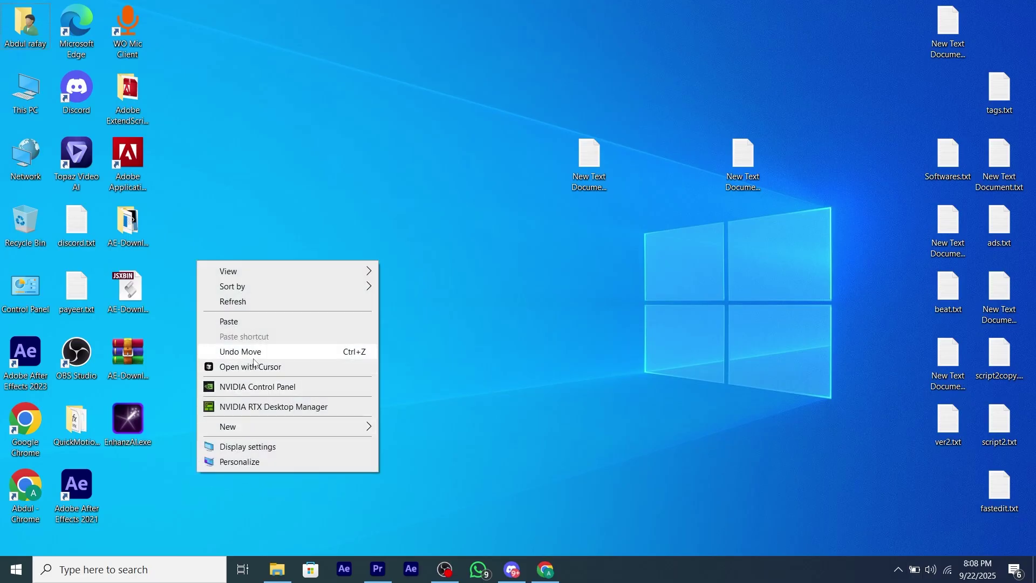
{"action": "left_click", "coordinate": [268, 322]}
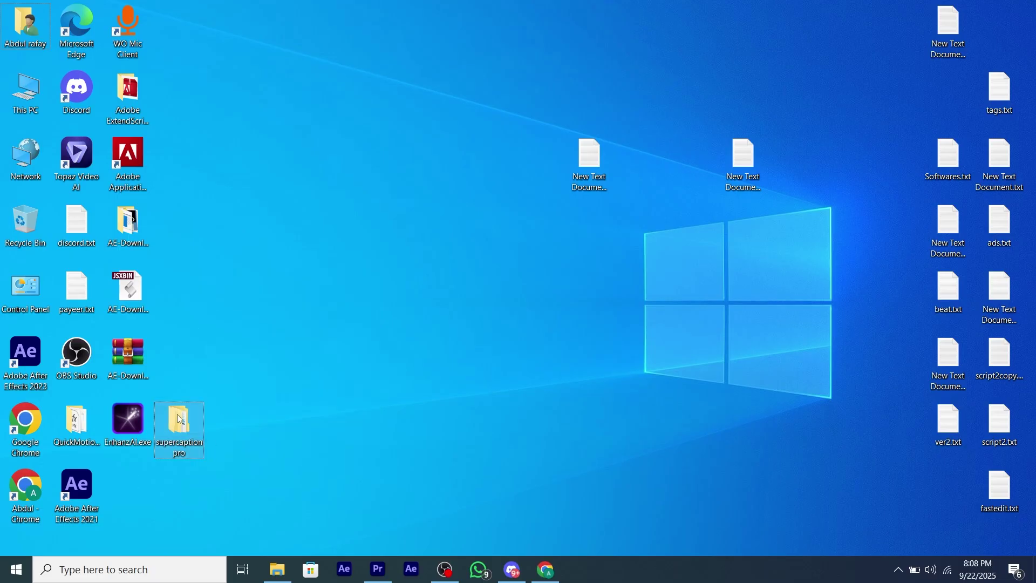
{"action": "left_click_drag", "start_coordinate": [159, 481], "coordinate": [160, 482]}
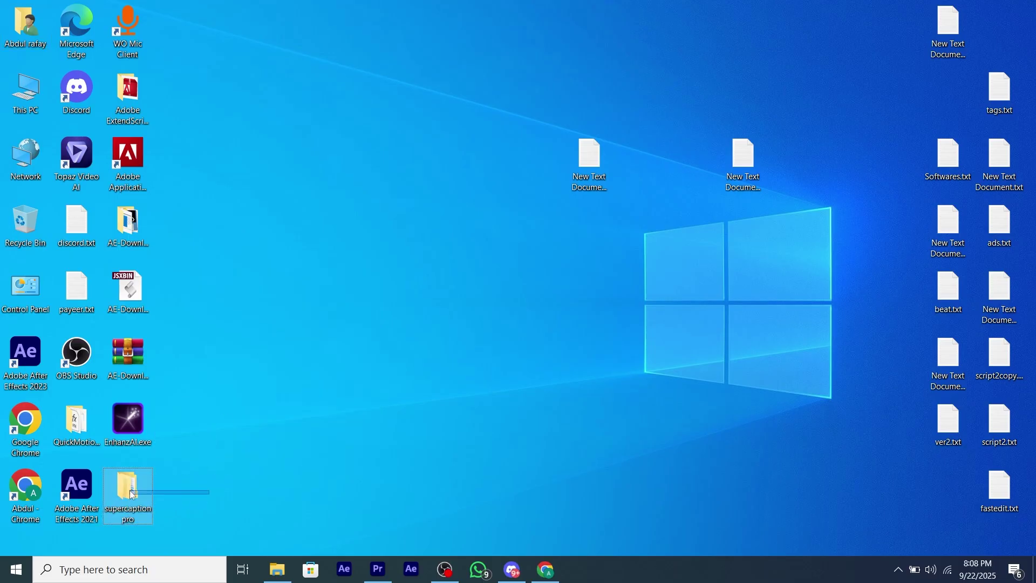
{"action": "key", "text": "Return"}
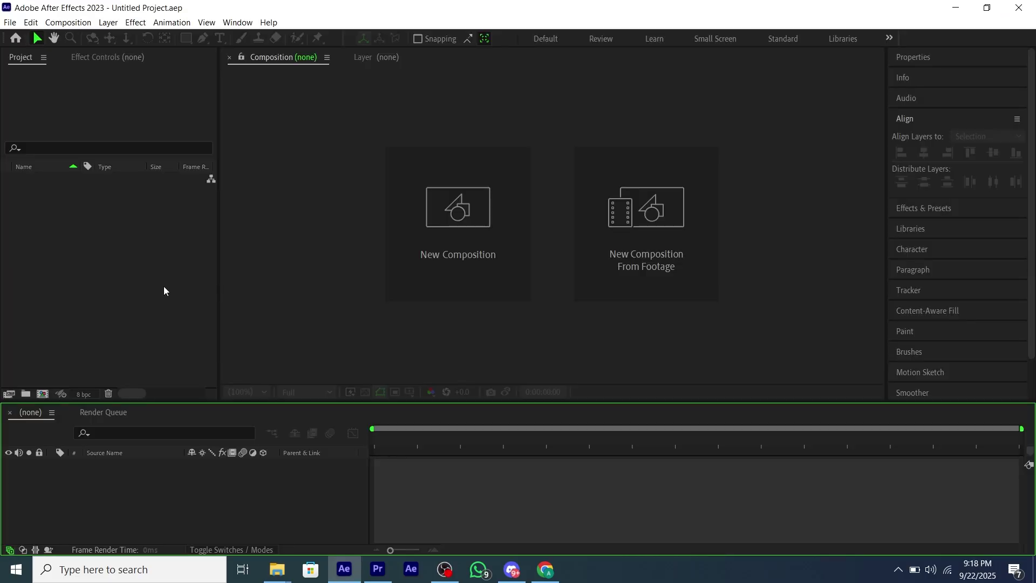
Tick Allow Scripts to Write Files and Access Network in Scripting & Expressions preferences.
{"action": "left_click", "coordinate": [30, 22]}
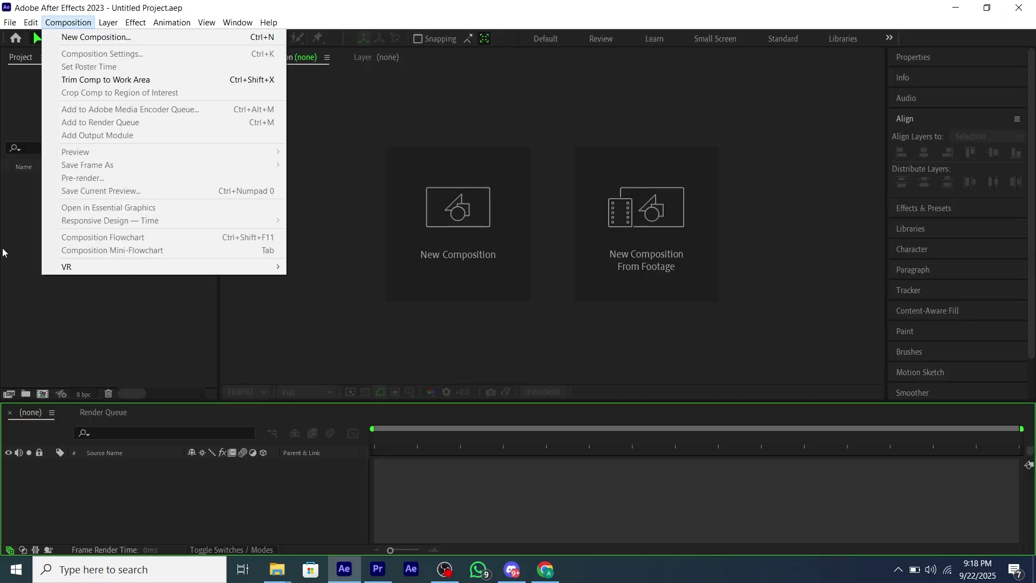
{"action": "left_click", "coordinate": [68, 22]}
{"action": "left_click", "coordinate": [31, 22]}
{"action": "mouse_move", "coordinate": [189, 345]}
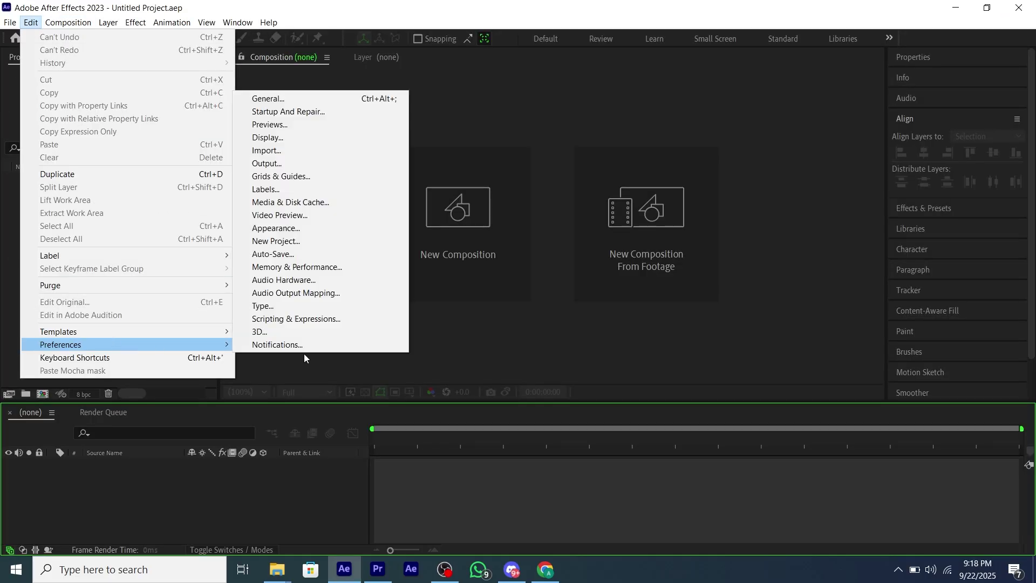
{"action": "left_click", "coordinate": [300, 320]}
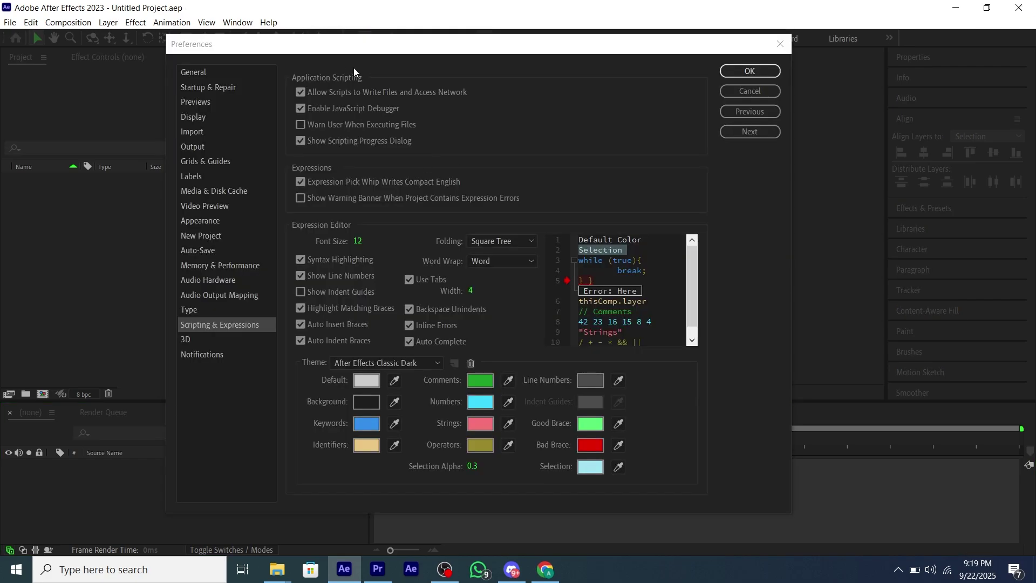
{"action": "left_click", "coordinate": [360, 94]}
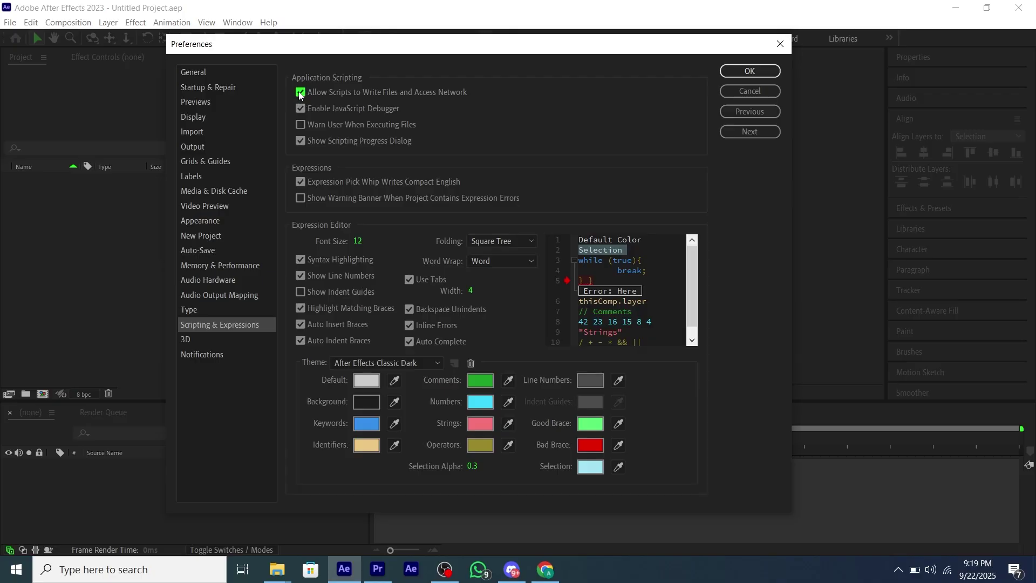
Confirm the scripting preferences and start a new Output Module template.
{"action": "left_click", "coordinate": [728, 75]}
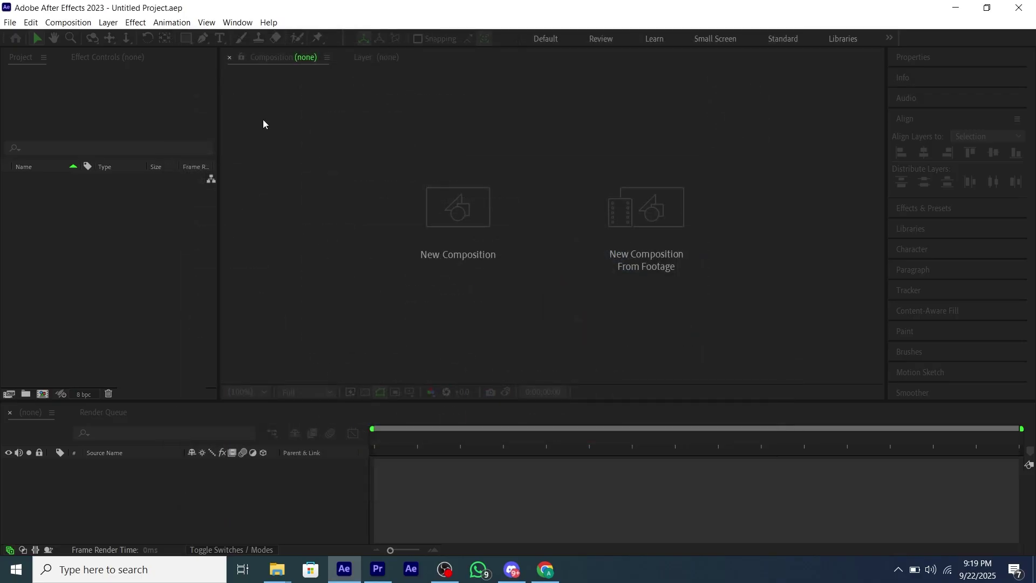
{"action": "left_click", "coordinate": [31, 22]}
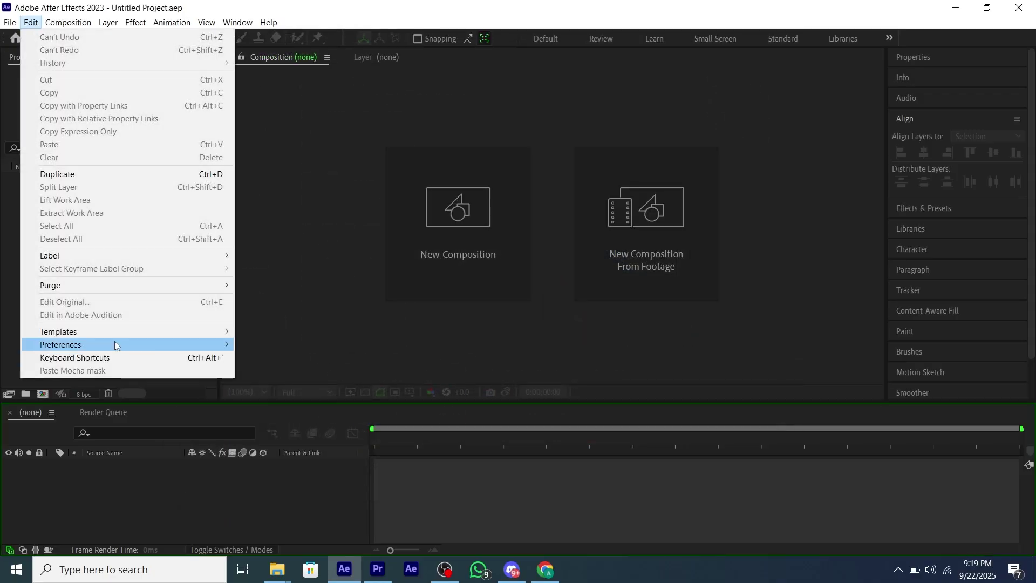
{"action": "mouse_move", "coordinate": [123, 334]}
{"action": "left_click", "coordinate": [259, 345]}
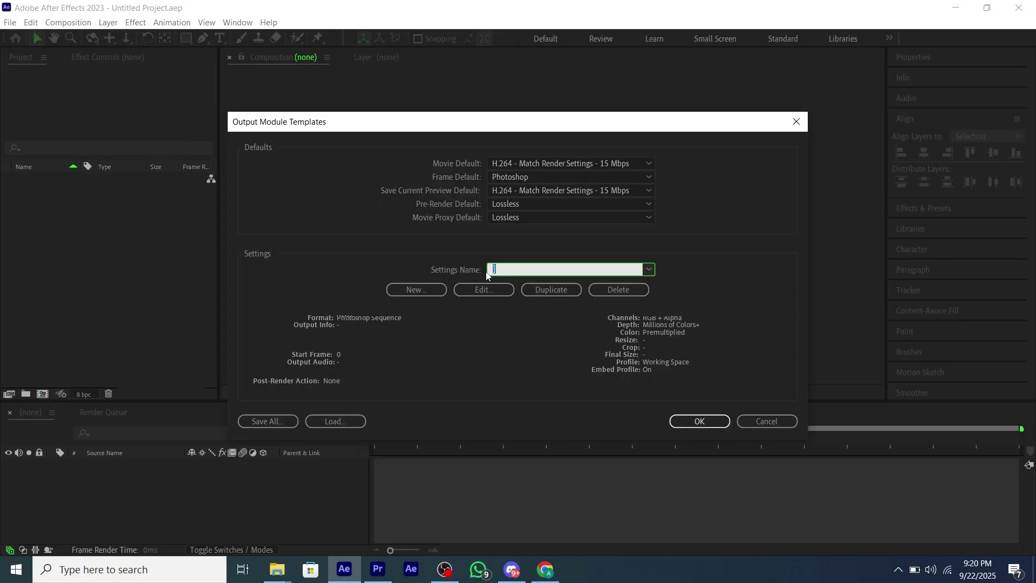
{"action": "left_click", "coordinate": [420, 291]}
Set the template to WAV, 44.100 kHz, stereo, and begin naming it Waveform.
{"action": "left_click", "coordinate": [528, 116]}
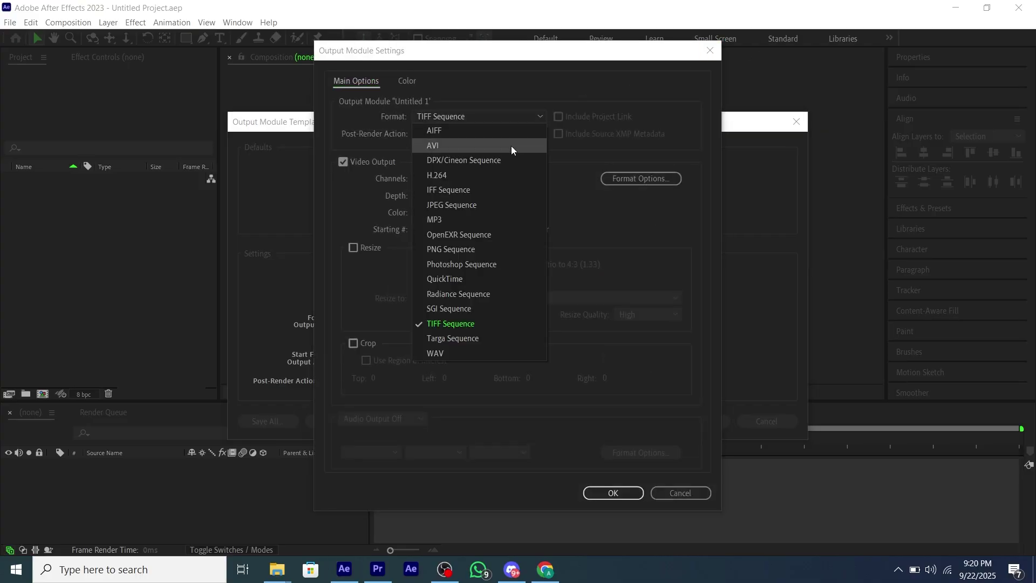
{"action": "left_click", "coordinate": [435, 354]}
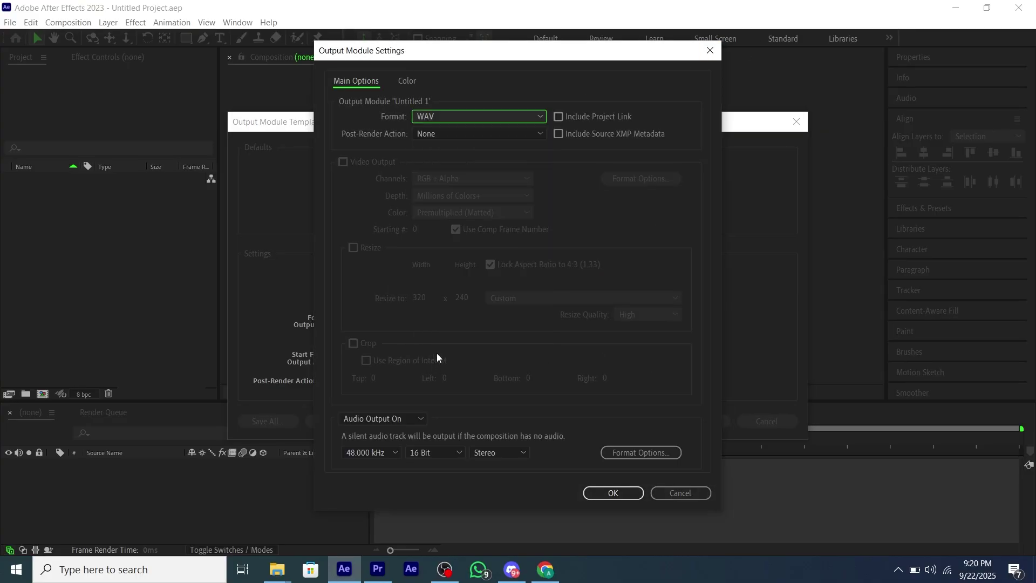
{"action": "left_click", "coordinate": [390, 453]}
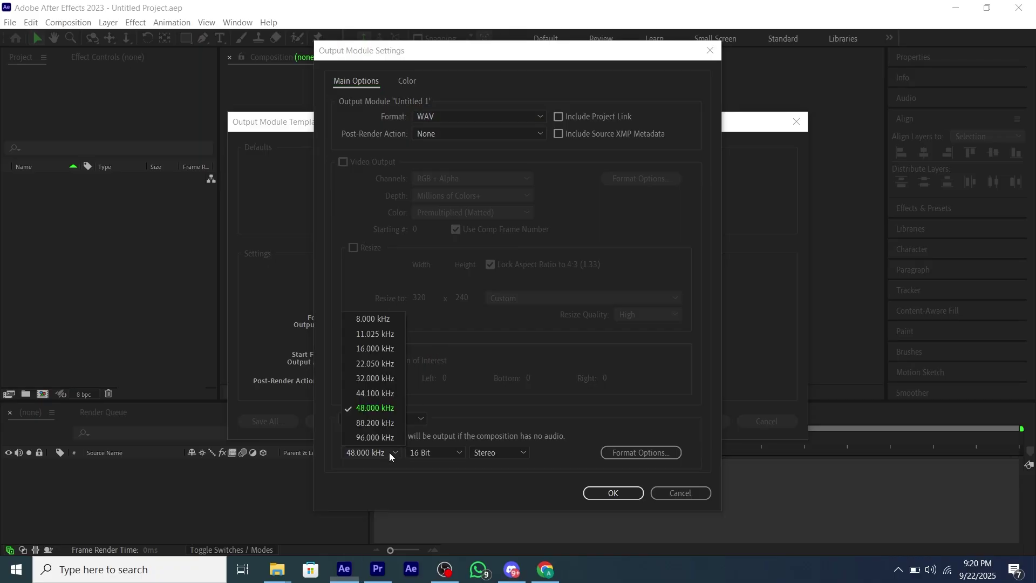
{"action": "left_click", "coordinate": [378, 393]}
{"action": "left_click", "coordinate": [481, 454]}
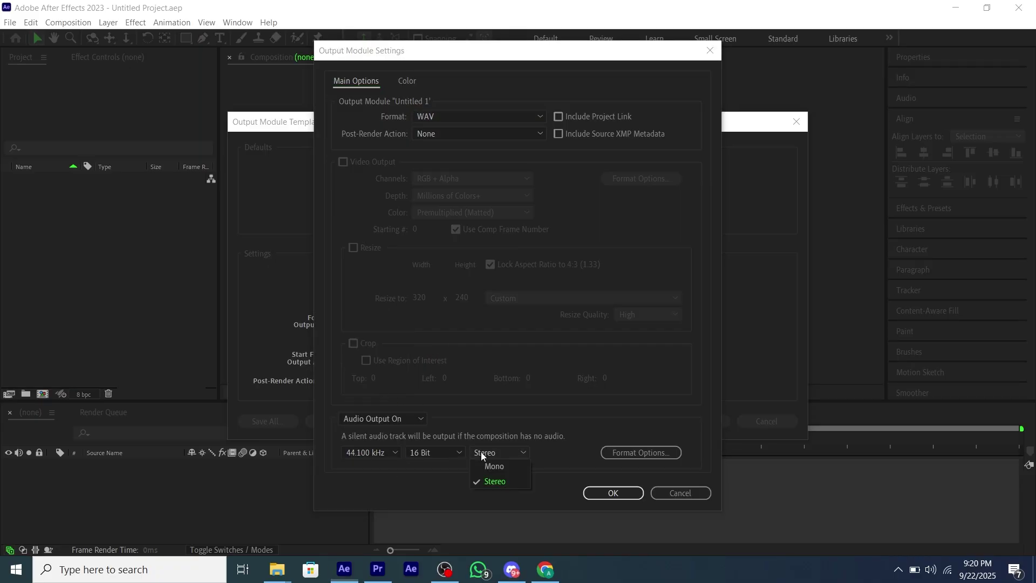
{"action": "left_click", "coordinate": [490, 482]}
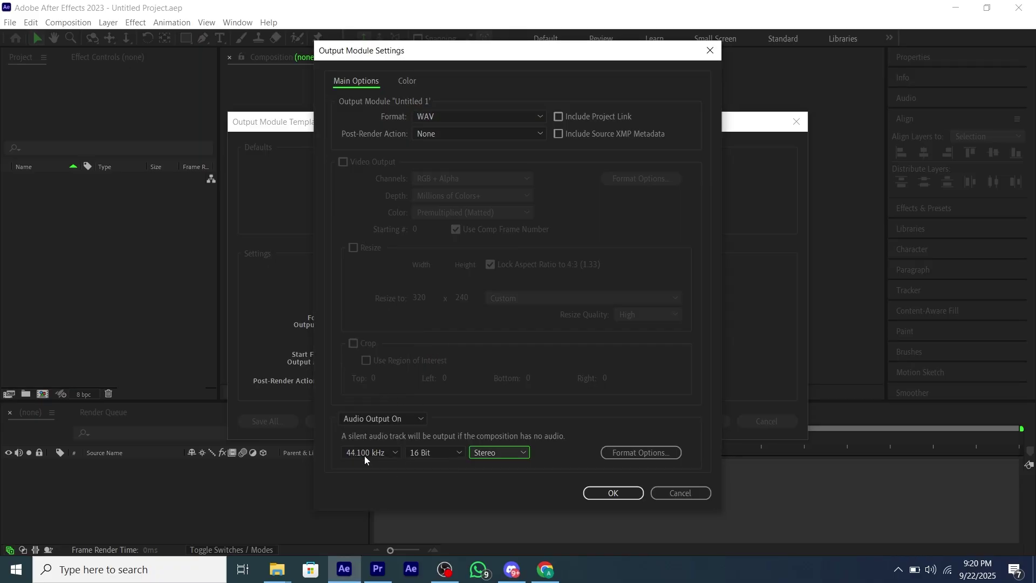
{"action": "left_click", "coordinate": [605, 492]}
{"action": "type", "text": "w"}
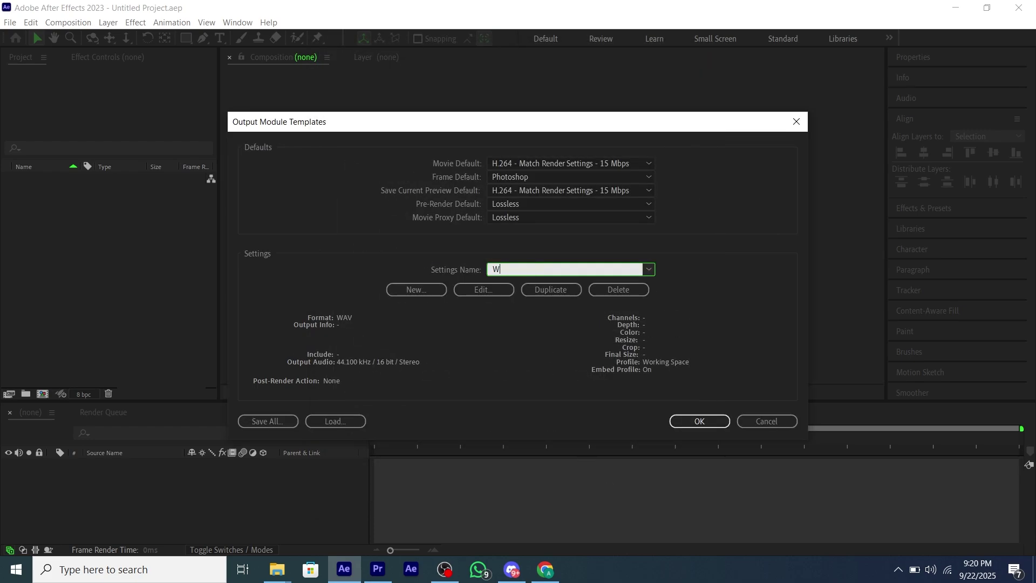
Save the Waveform template and reopen Output Module Templates.
{"action": "key", "text": "Return"}
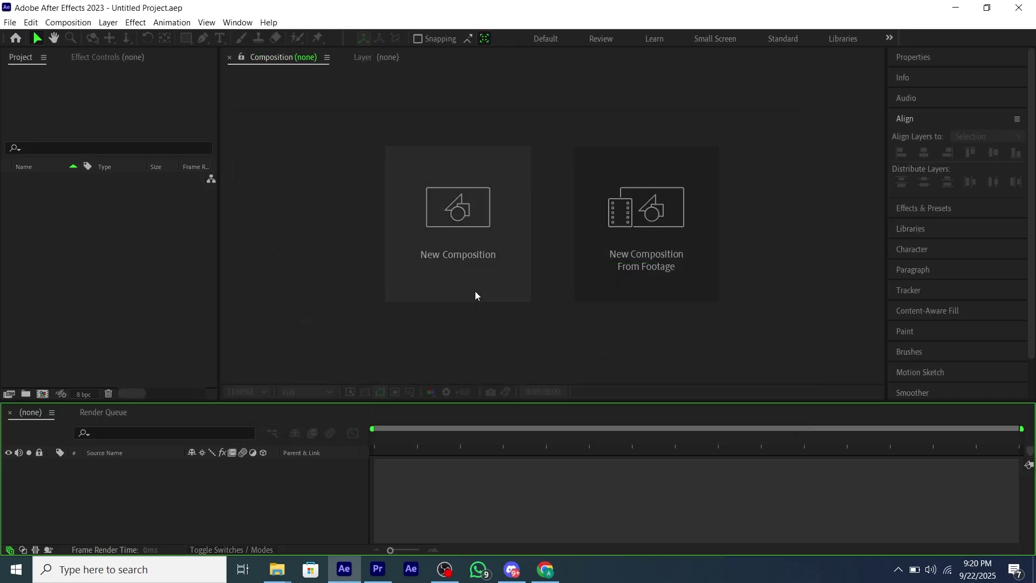
{"action": "left_click", "coordinate": [31, 22]}
{"action": "left_click", "coordinate": [31, 22]}
{"action": "left_click", "coordinate": [11, 22]}
{"action": "mouse_move", "coordinate": [31, 22]}
{"action": "mouse_move", "coordinate": [122, 334]}
{"action": "left_click", "coordinate": [296, 348]}
Inspect the Waveform template's settings without changes, then close the templates dialog.
{"action": "left_click", "coordinate": [649, 270]}
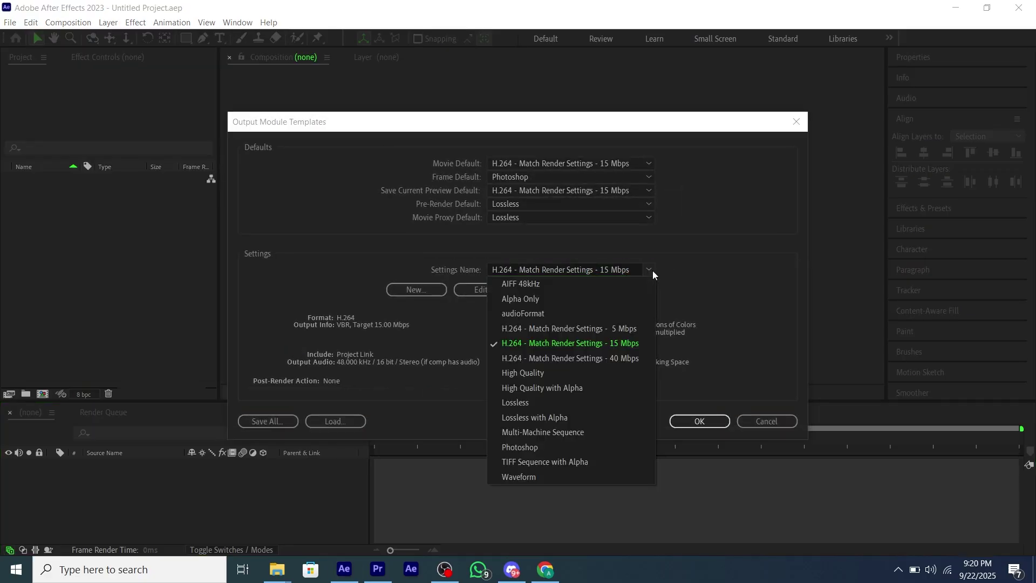
{"action": "left_click", "coordinate": [536, 476]}
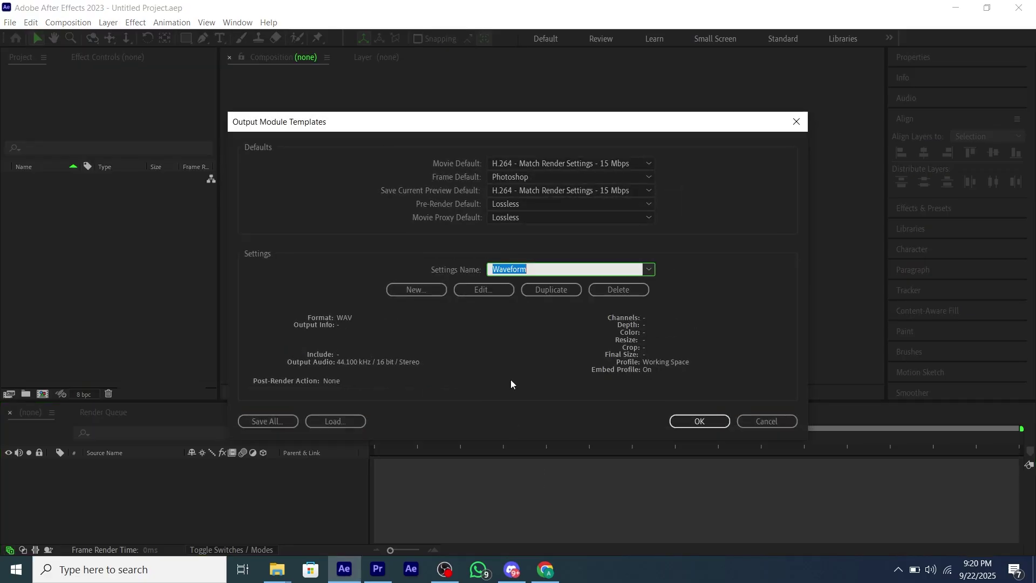
{"action": "left_click", "coordinate": [470, 292]}
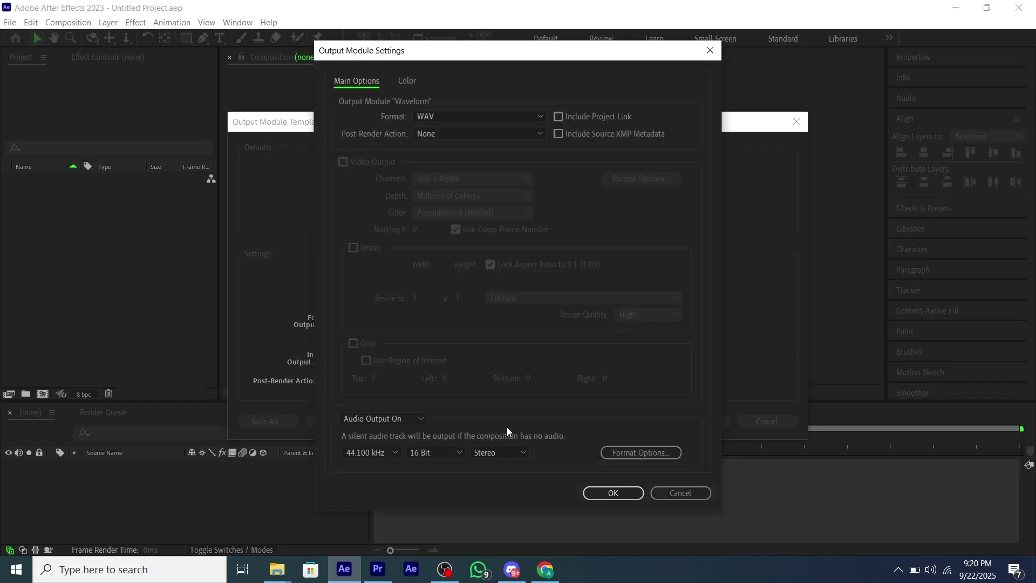
{"action": "left_click", "coordinate": [679, 494]}
{"action": "left_click", "coordinate": [696, 424]}
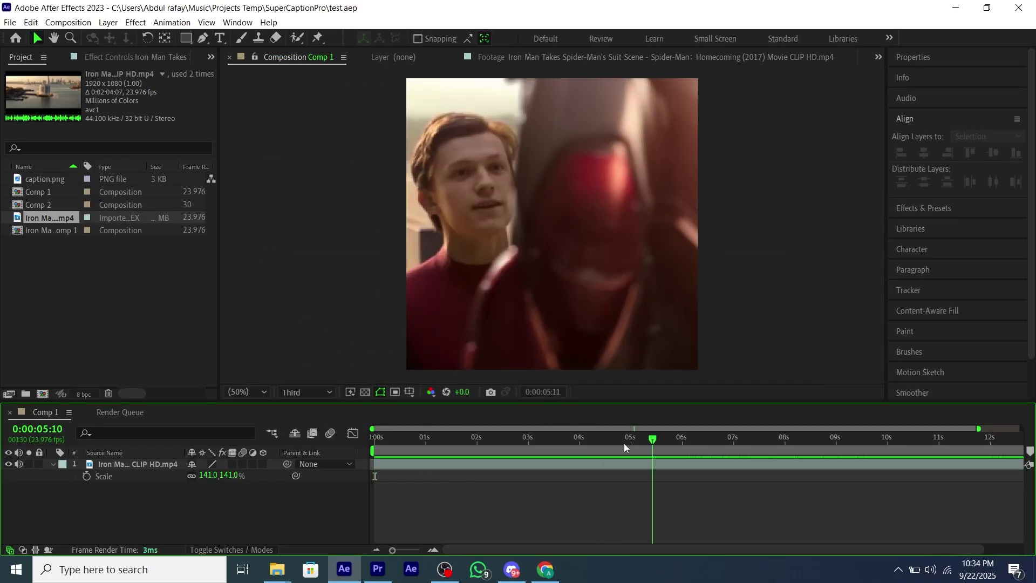
Preview the Iron Man clip, then pre-compose it, moving all attributes into a new composition.
{"action": "left_click_drag", "start_coordinate": [623, 442], "coordinate": [319, 502]}
{"action": "key", "text": "space"}
{"action": "key", "text": "space"}
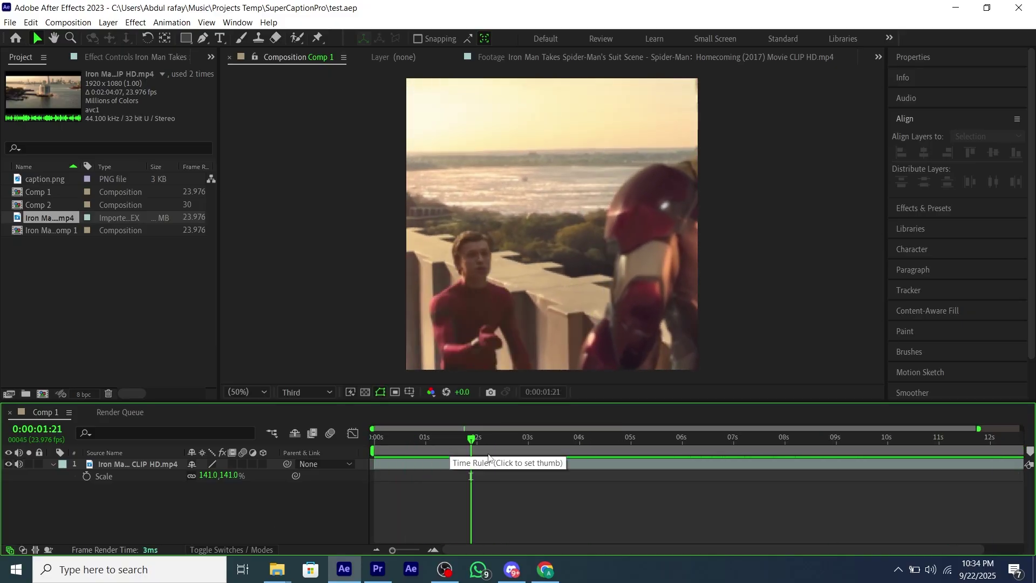
{"action": "left_click_drag", "start_coordinate": [460, 455], "coordinate": [331, 454]}
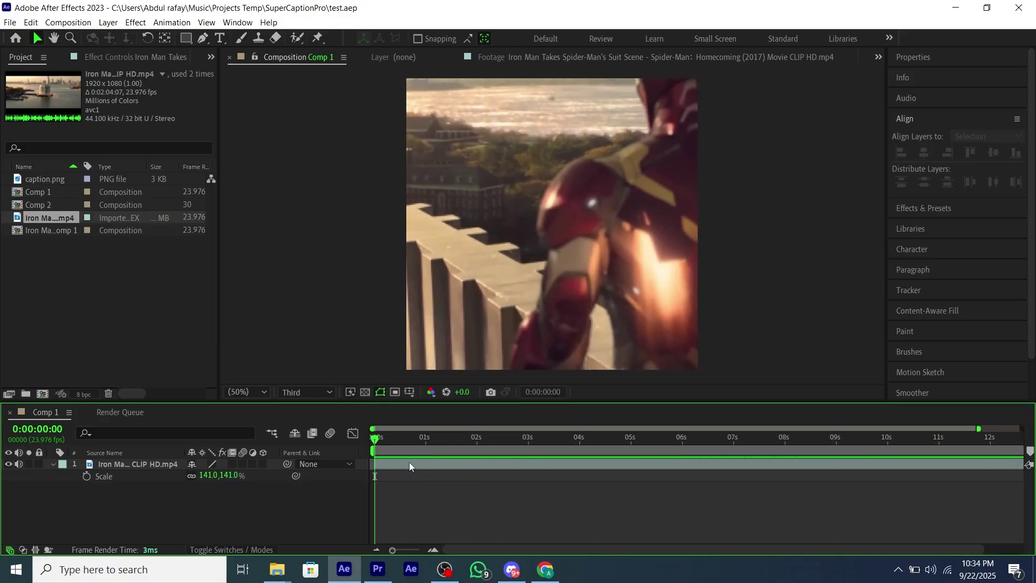
{"action": "left_click", "coordinate": [409, 462]}
{"action": "key", "text": "ctrl+shift+c"}
{"action": "left_click", "coordinate": [447, 291]}
{"action": "left_click", "coordinate": [551, 373]}
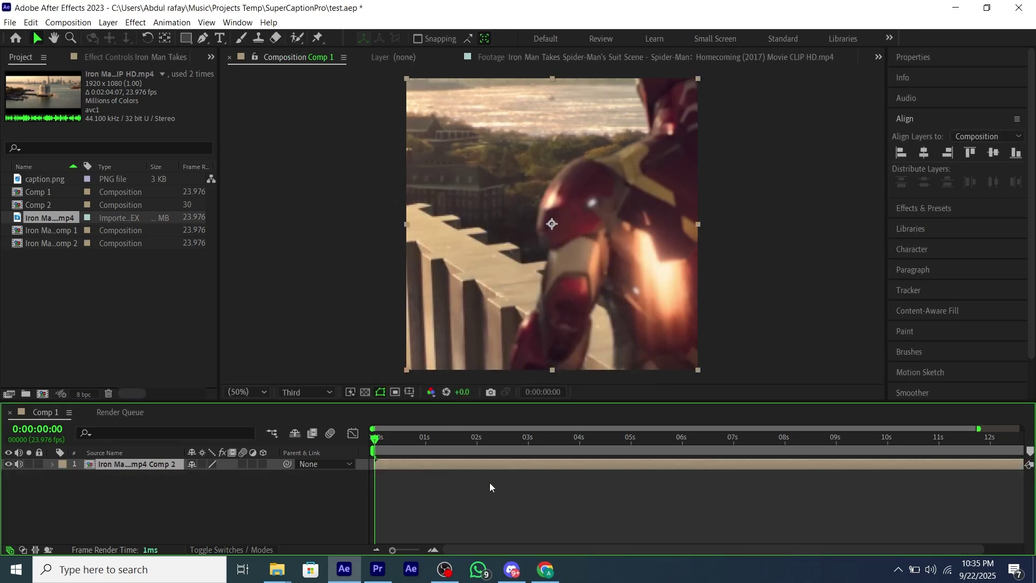
Scrub the nested composition and fit the full 13-second timeline in view.
{"action": "left_click_drag", "start_coordinate": [447, 448], "coordinate": [322, 442]}
{"action": "key", "text": "End"}
{"action": "left_click", "coordinate": [376, 550]}
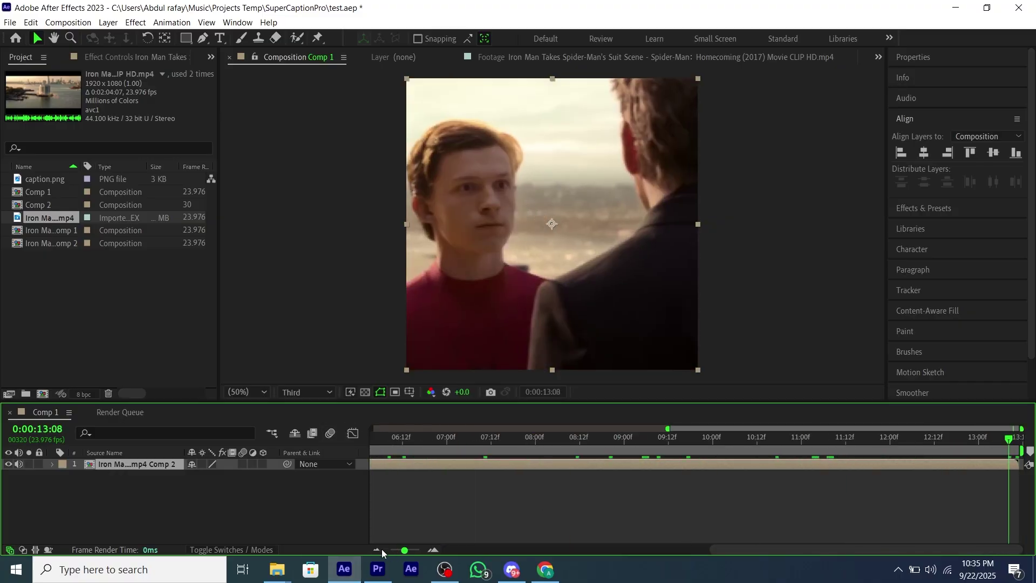
{"action": "key", "text": "Home"}
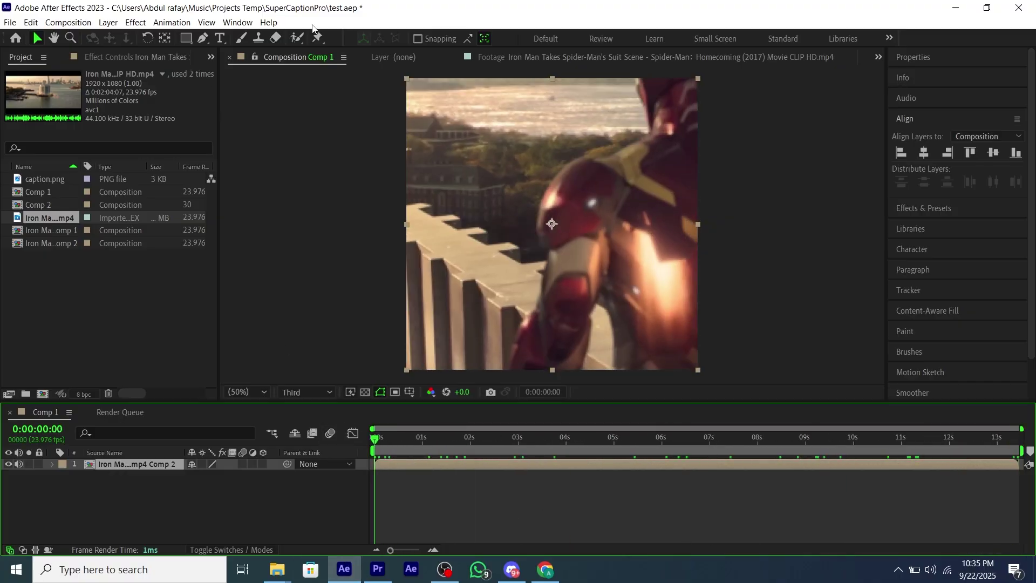
Launch SuperCaptionPro.jsxbin from the Window menu and dock it right of the Composition viewer.
{"action": "left_click", "coordinate": [238, 22]}
{"action": "mouse_move", "coordinate": [314, 580]}
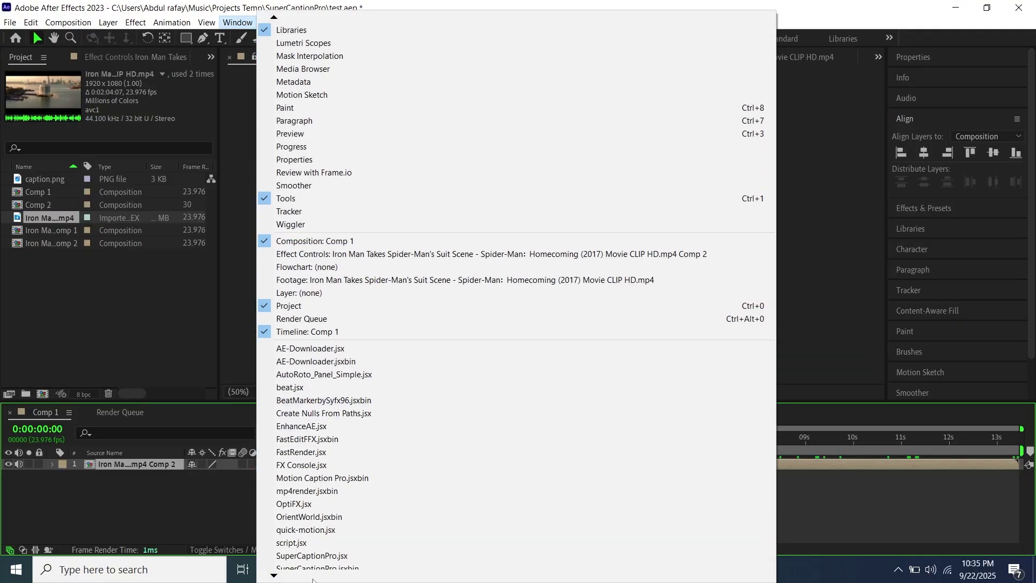
{"action": "left_click", "coordinate": [332, 516]}
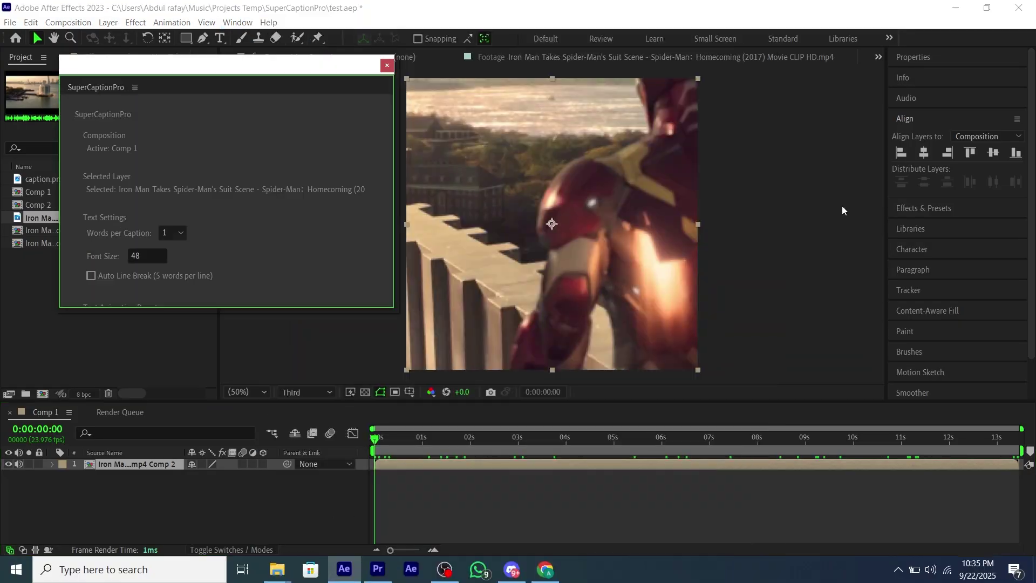
{"action": "left_click_drag", "start_coordinate": [187, 92], "coordinate": [863, 161]}
{"action": "left_click_drag", "start_coordinate": [557, 187], "coordinate": [642, 188]}
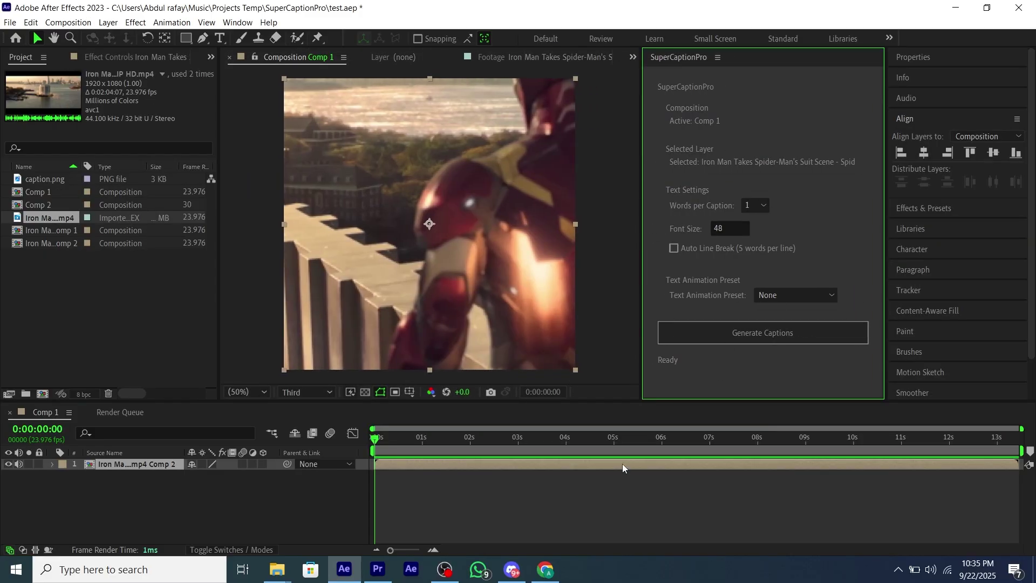
Select the nested Iron Man clip layer and set Words per Caption to 5.
{"action": "left_click", "coordinate": [626, 514]}
{"action": "left_click", "coordinate": [497, 464]}
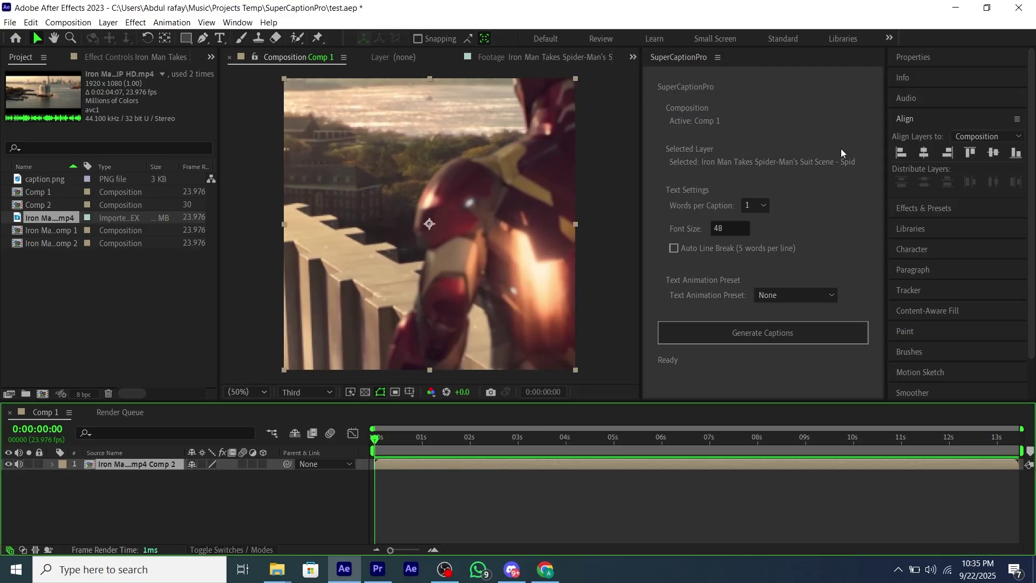
{"action": "left_click", "coordinate": [831, 159]}
{"action": "left_click", "coordinate": [604, 464]}
{"action": "left_click", "coordinate": [751, 206]}
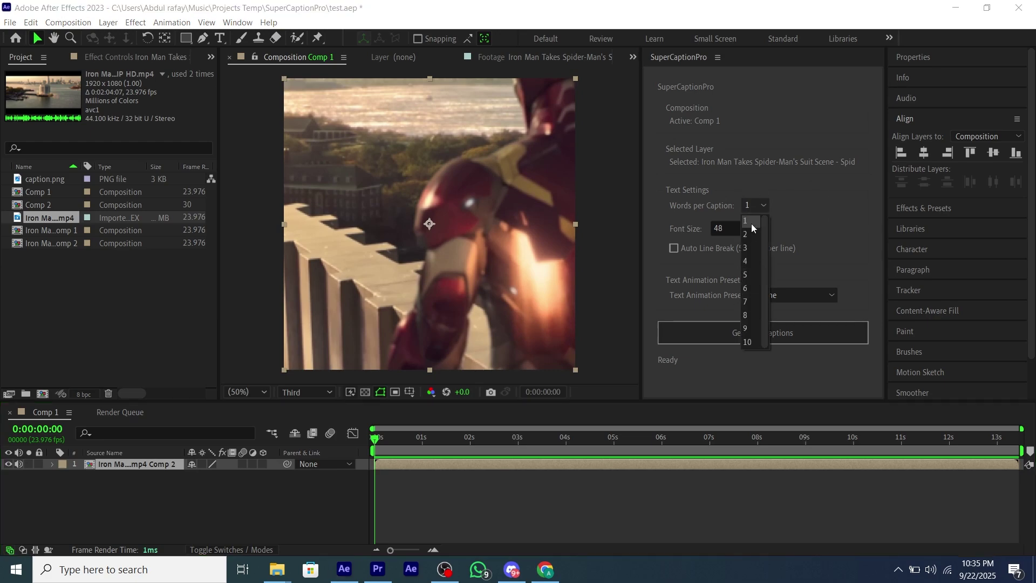
{"action": "left_click", "coordinate": [749, 275]}
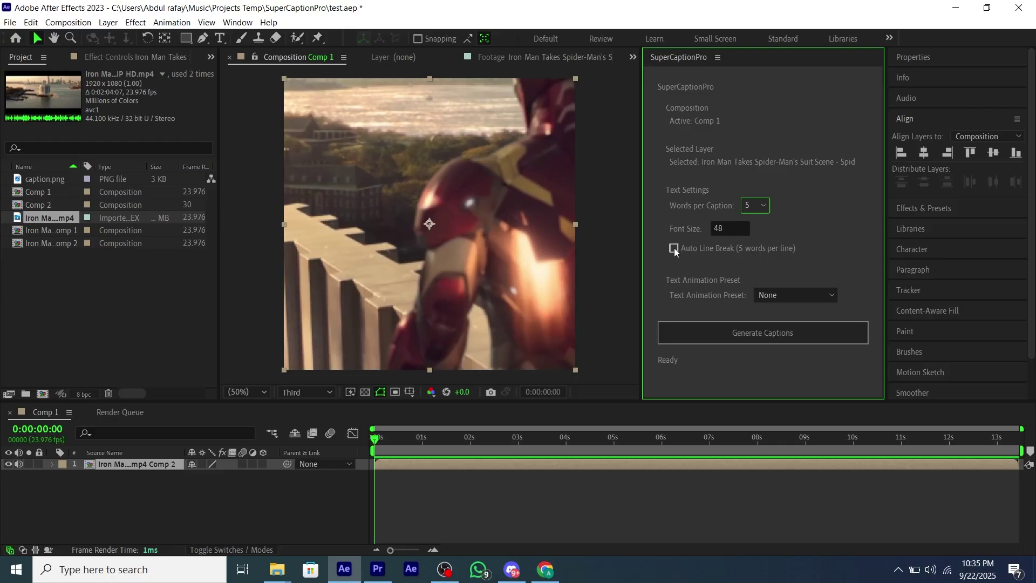
{"action": "left_click", "coordinate": [777, 295]}
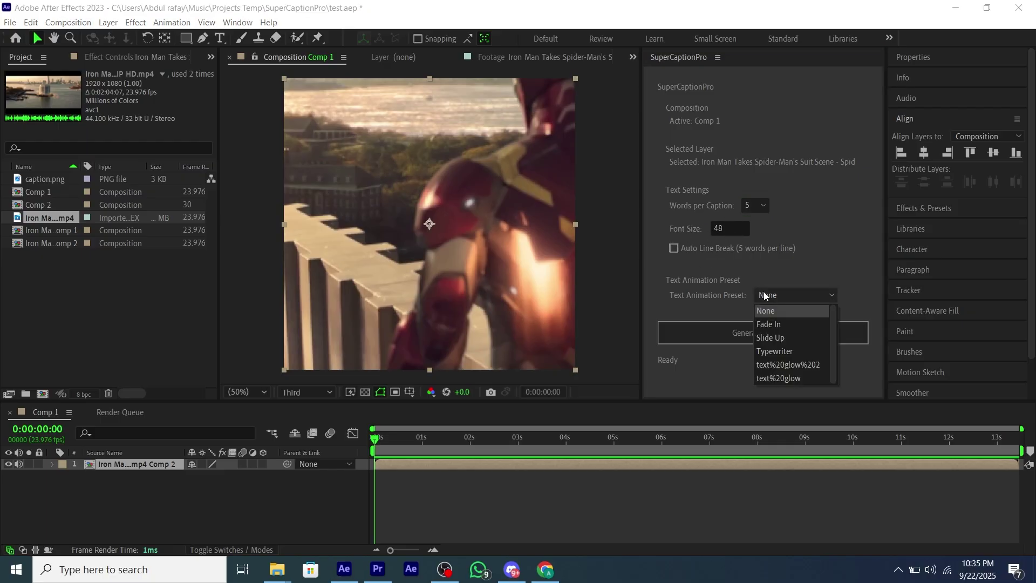
Choose the text%20glow preset, then look over the glow preset files in the presets folder.
{"action": "left_click", "coordinate": [794, 378]}
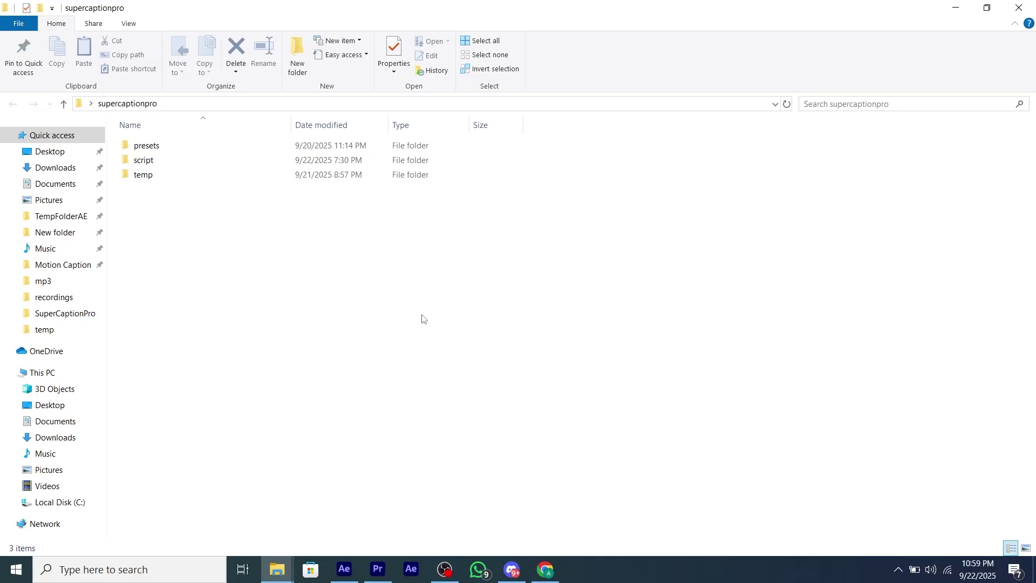
{"action": "double_click", "coordinate": [203, 149]}
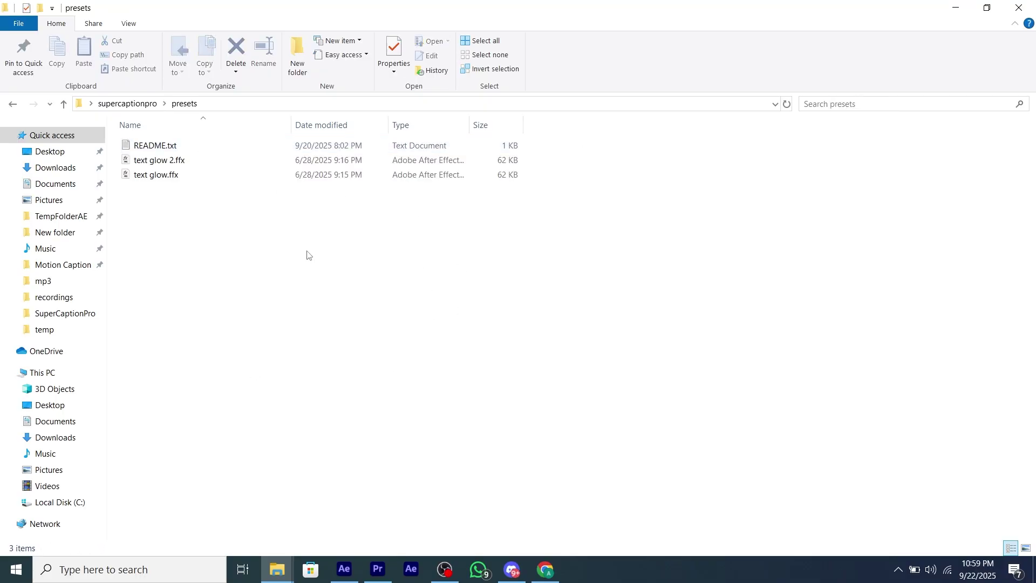
{"action": "left_click", "coordinate": [289, 239]}
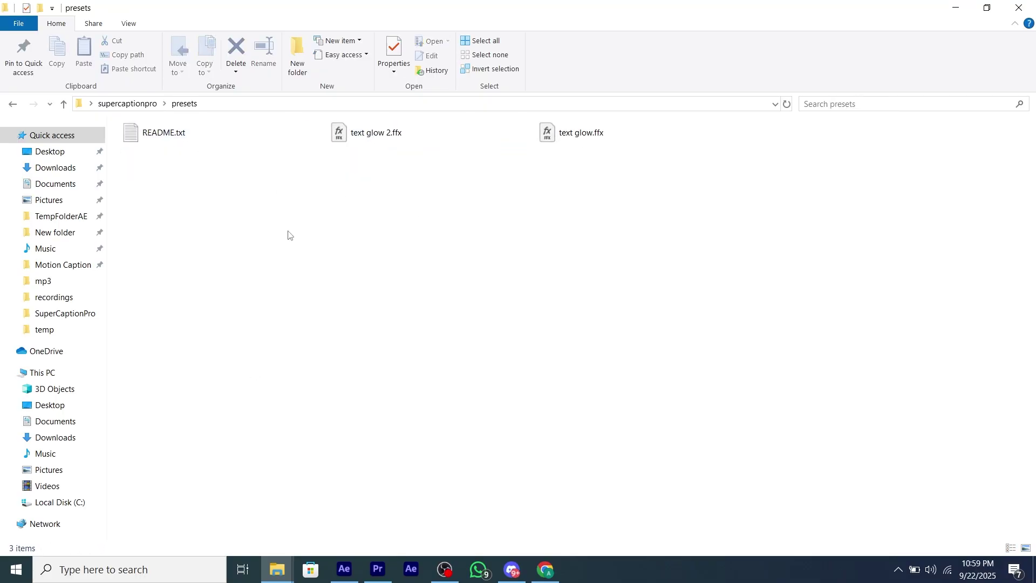
{"action": "scroll", "coordinate": [291, 231], "scroll_direction": "up", "scroll_amount": 2, "text": "ctrl"}
{"action": "left_click_drag", "start_coordinate": [457, 327], "coordinate": [358, 219]}
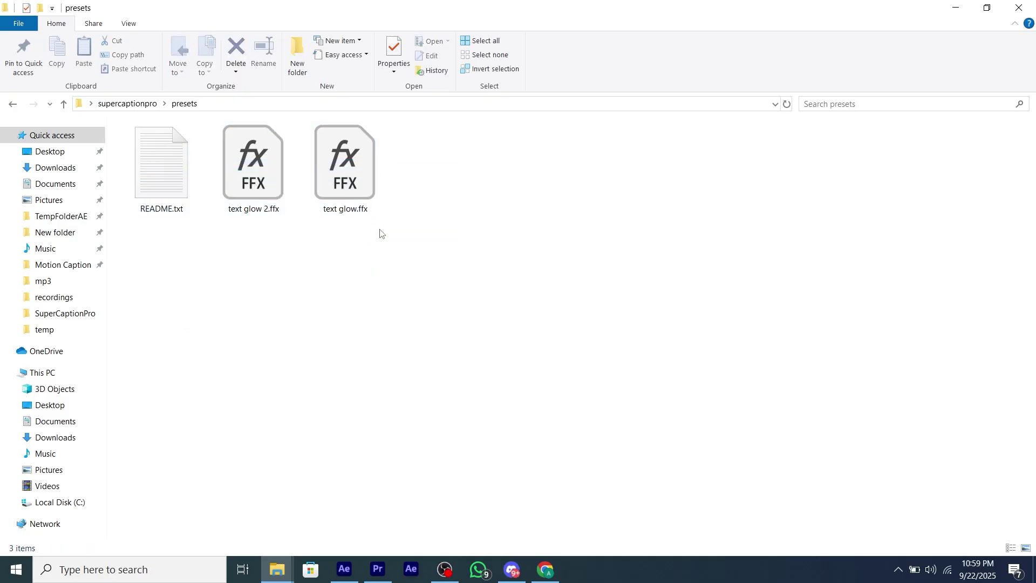
Back in After Effects, switch the clip to text%20glow%202 and generate captions.
{"action": "key", "text": "alt+Tab"}
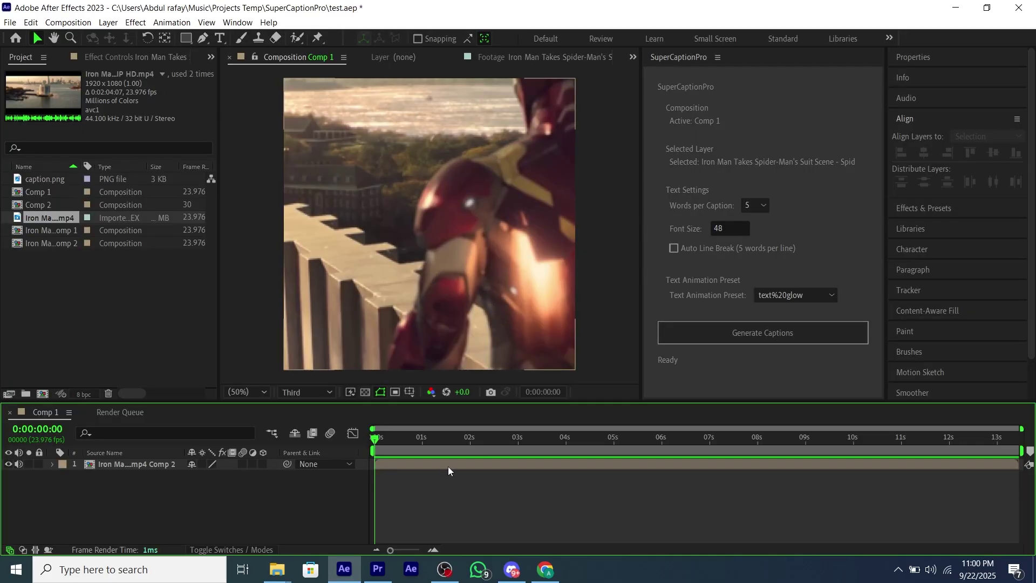
{"action": "left_click", "coordinate": [731, 462]}
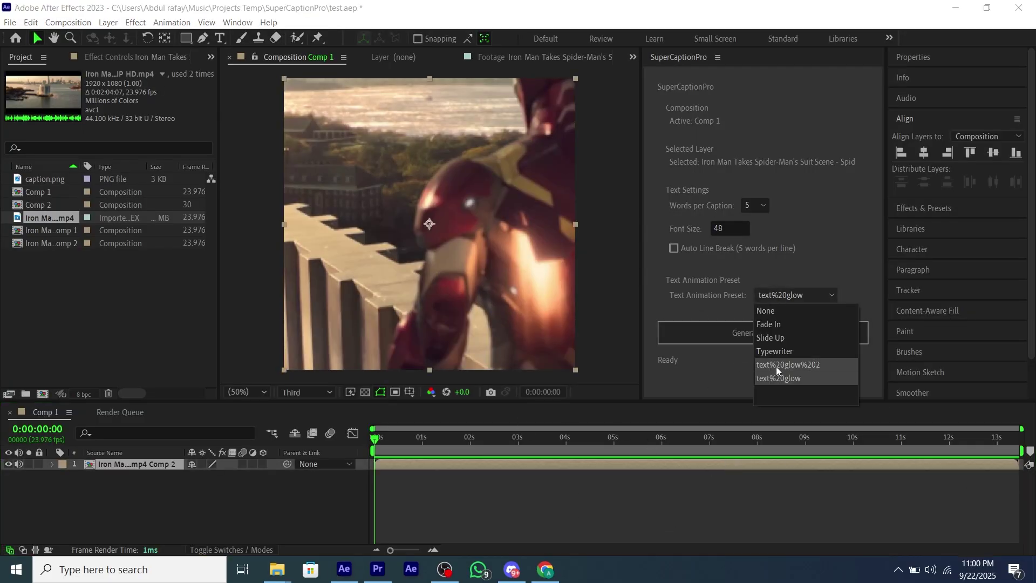
{"action": "left_click", "coordinate": [776, 367]}
{"action": "left_click", "coordinate": [715, 332]}
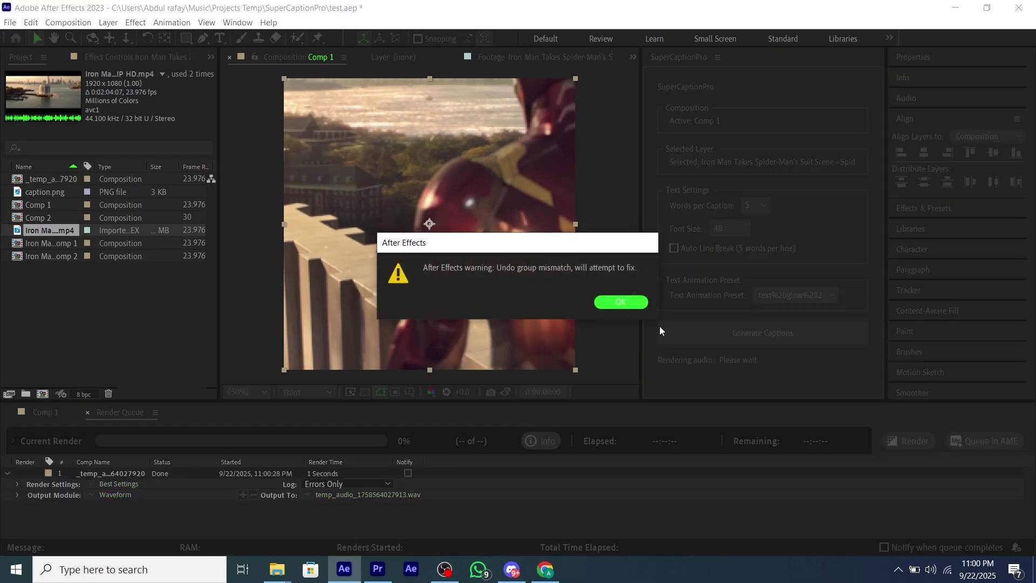
Dismiss the undo group warning, then scrub through the generated five-word glow captions.
{"action": "left_click", "coordinate": [617, 304]}
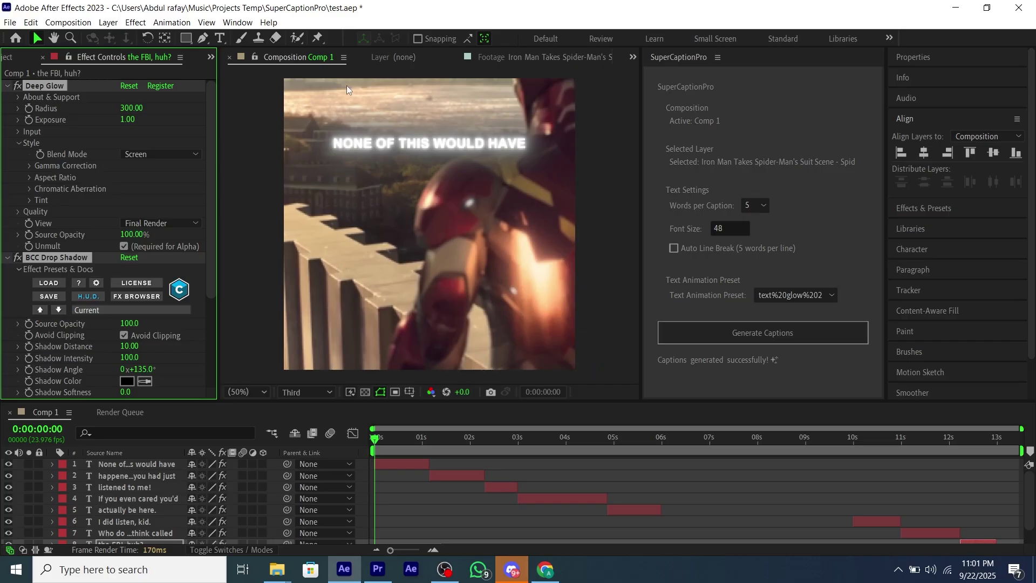
{"action": "left_click_drag", "start_coordinate": [376, 439], "coordinate": [594, 448]}
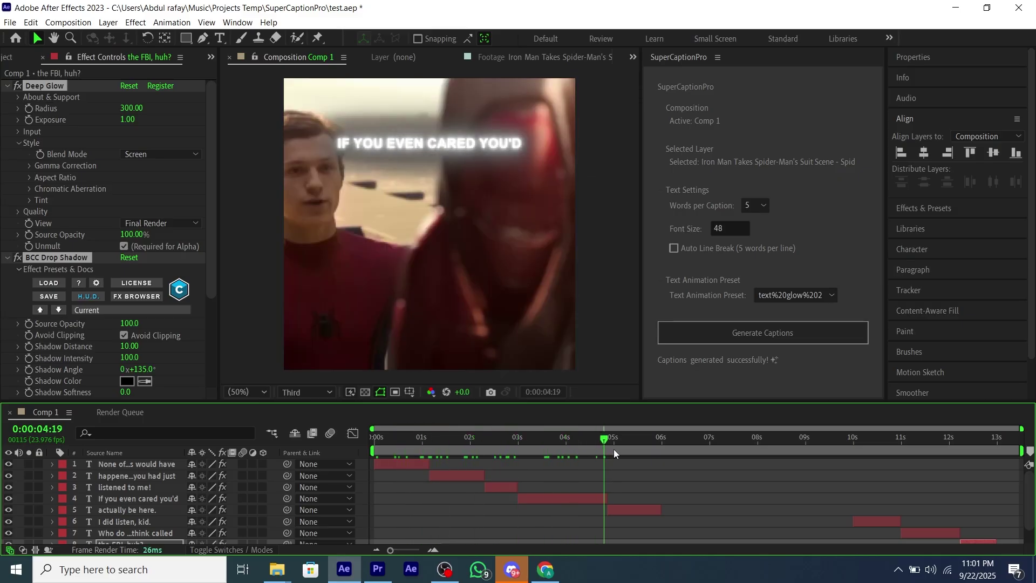
{"action": "left_click_drag", "start_coordinate": [681, 448], "coordinate": [1019, 438]}
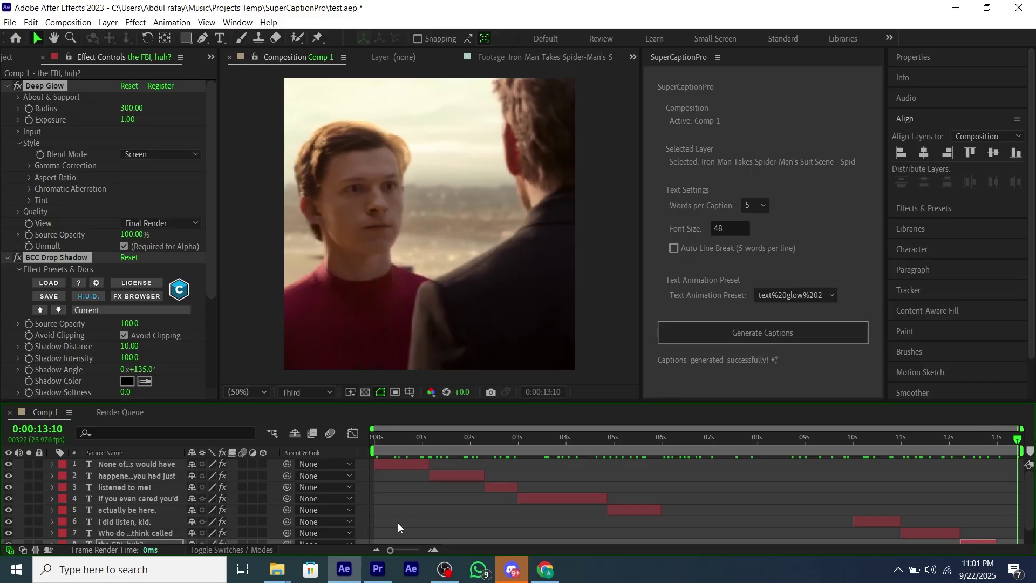
Align every generated caption text layer to the composition's vertical centre so they sit mid-frame.
{"action": "left_click_drag", "start_coordinate": [390, 448], "coordinate": [354, 454]}
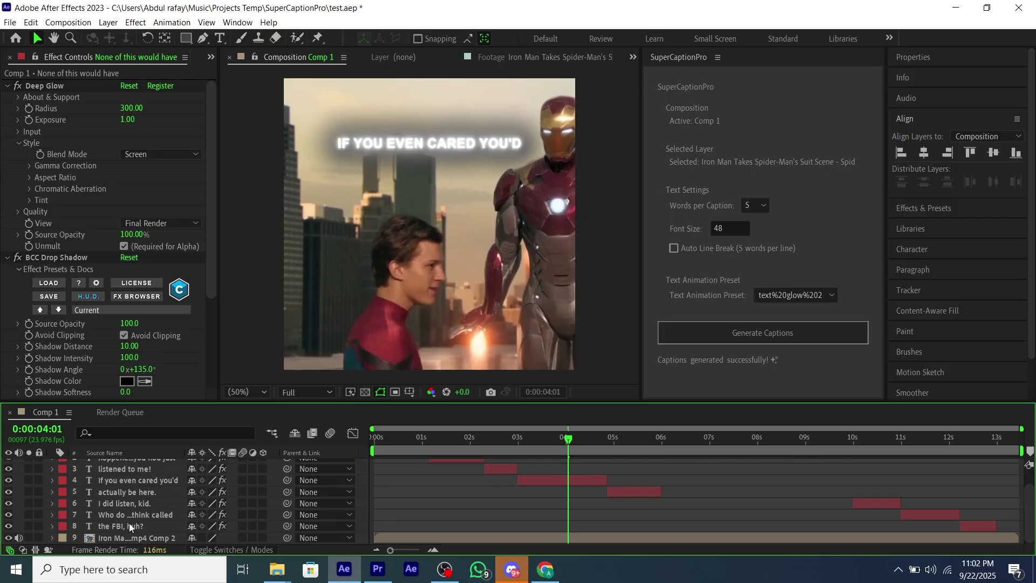
{"action": "left_click", "coordinate": [130, 526], "text": "shift"}
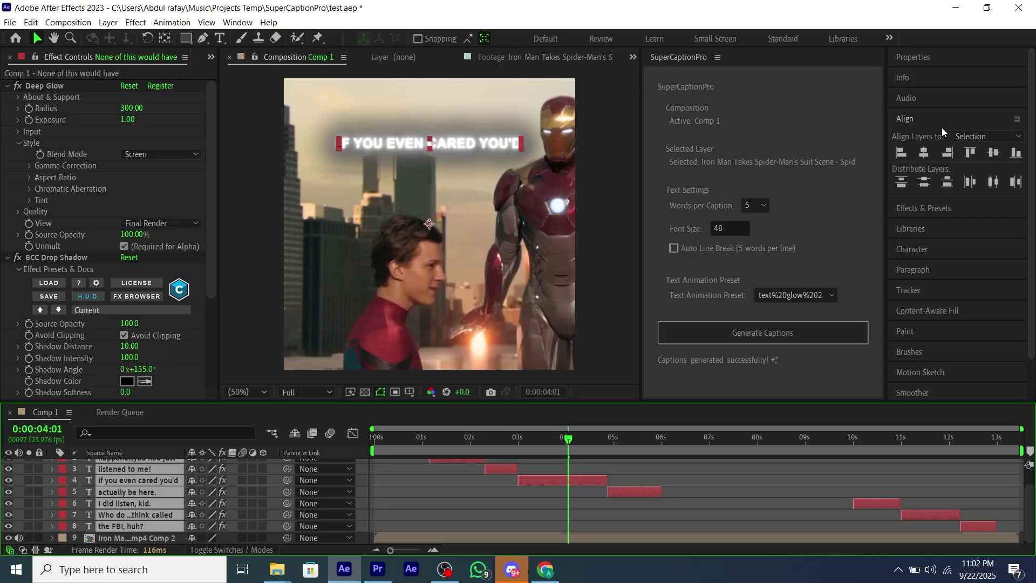
{"action": "left_click", "coordinate": [976, 162]}
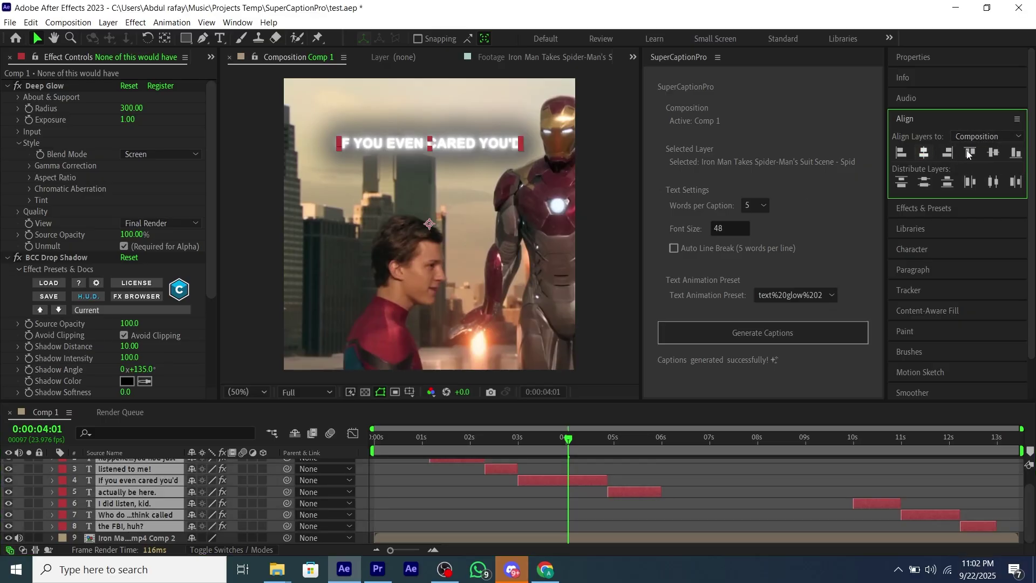
{"action": "left_click", "coordinate": [993, 153]}
{"action": "left_click", "coordinate": [428, 457]}
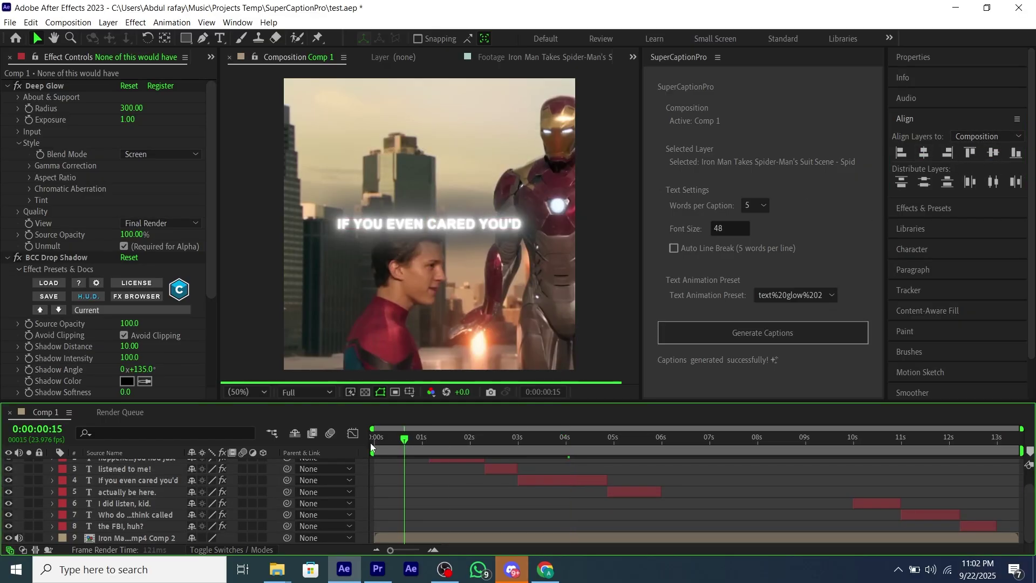
{"action": "left_click_drag", "start_coordinate": [410, 450], "coordinate": [969, 446]}
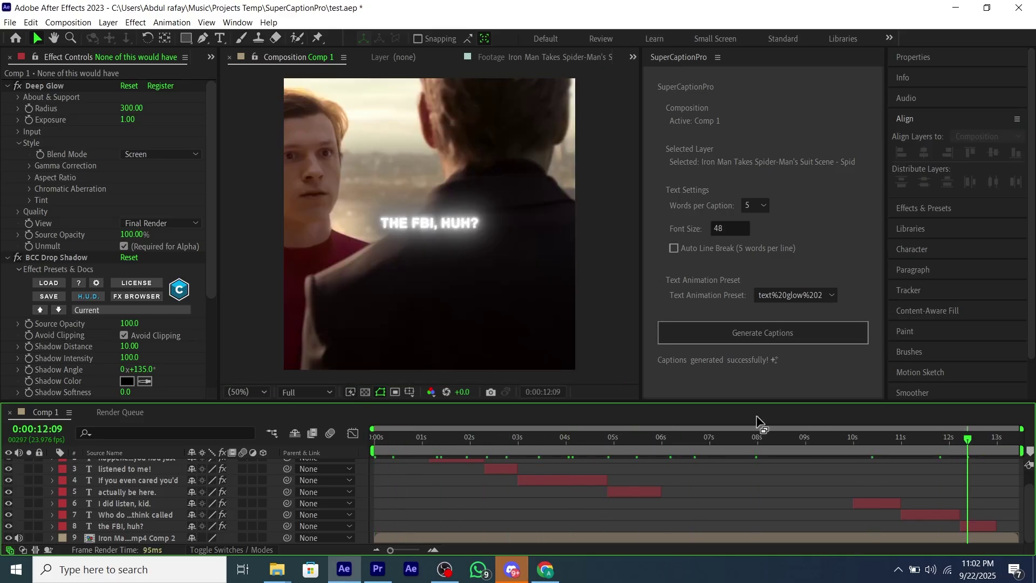